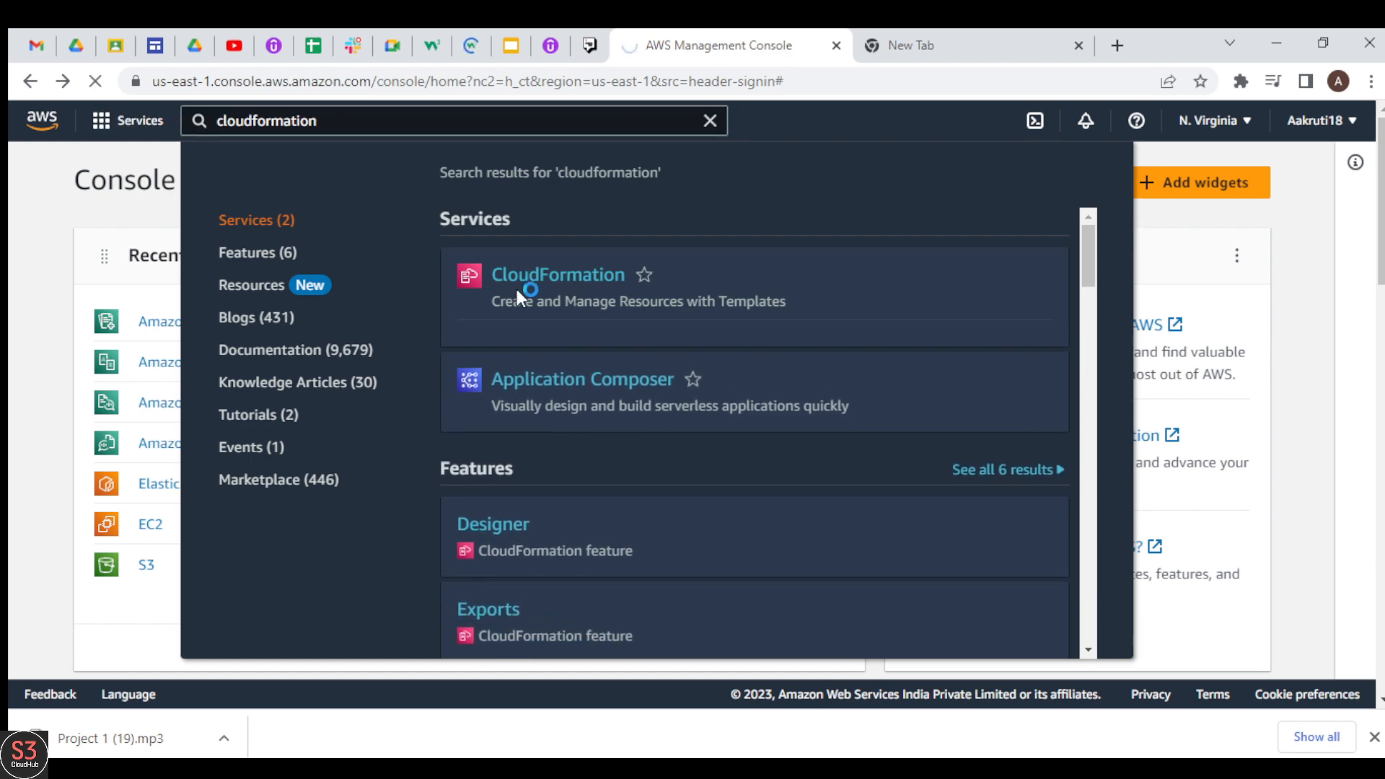
Step: Open the CloudFormation service from the search results and start creating a new stack
left_click(516, 280)
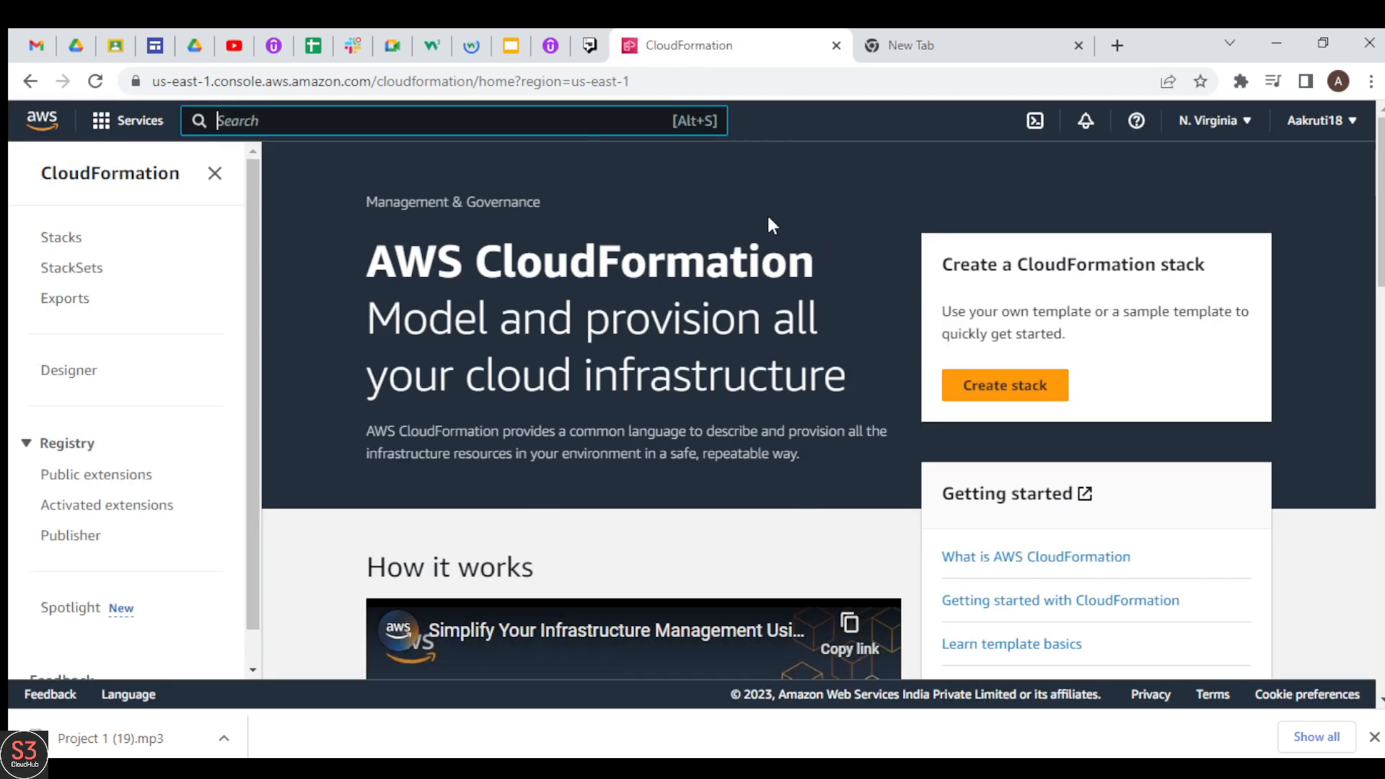
left_click(1009, 386)
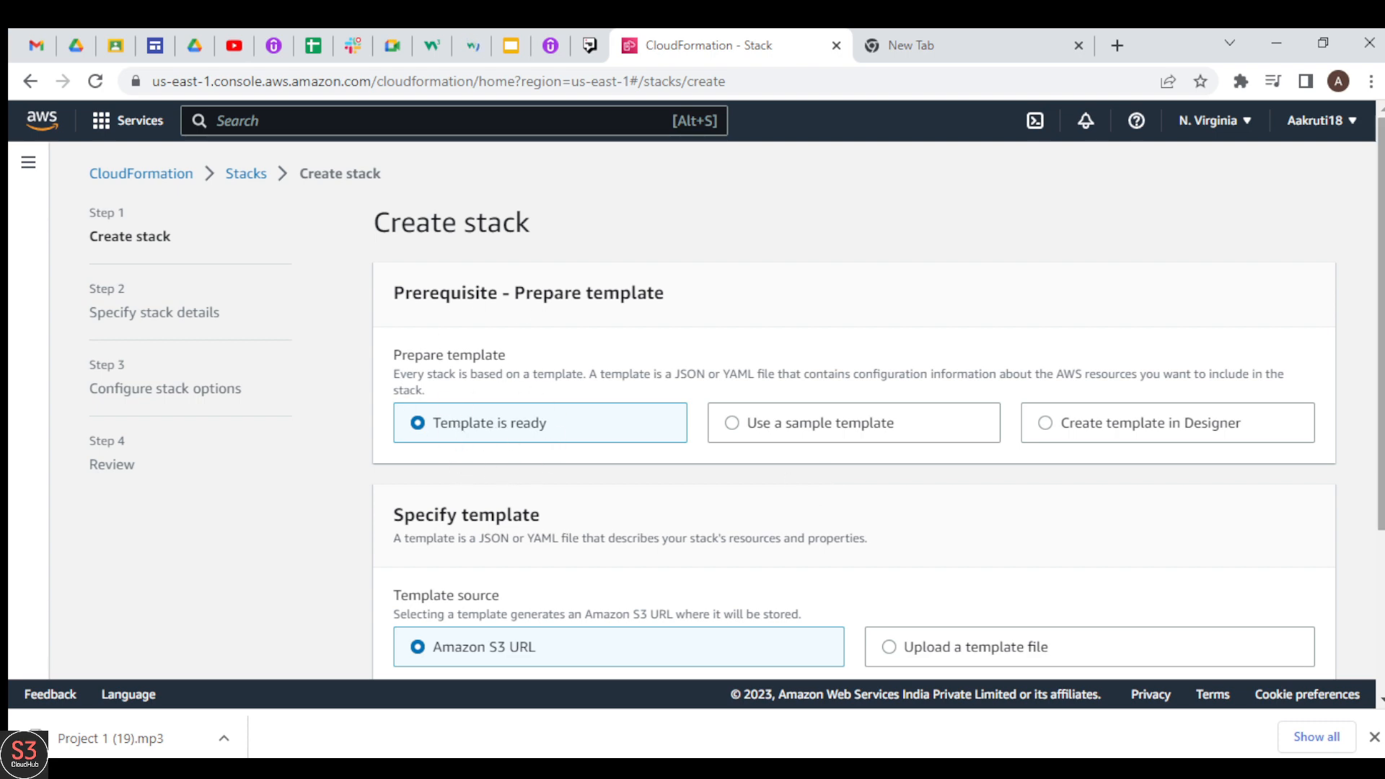
Step: Examine the template preparation options: uploading a template file, the list of sample templates, and creating a template in Designer
scroll(505, 432, "down", 3)
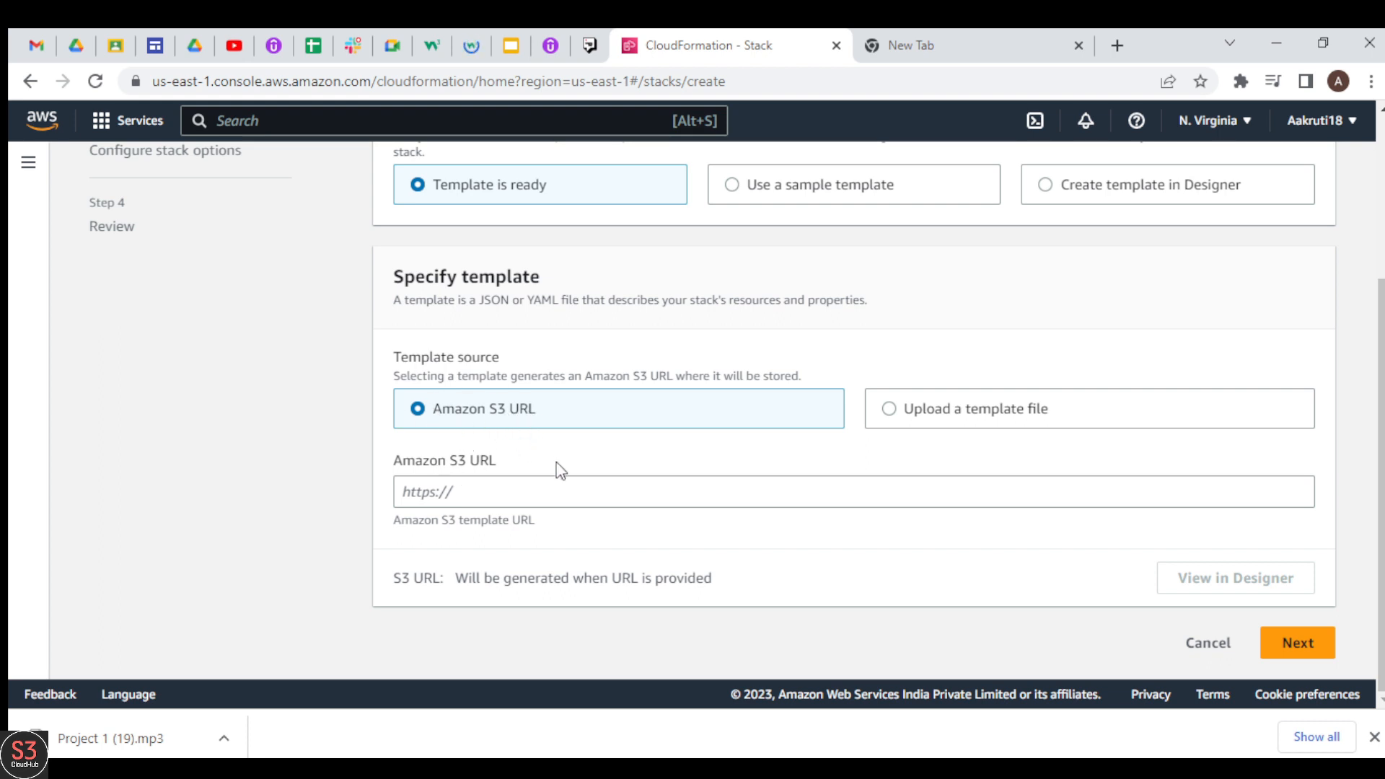
left_click(889, 410)
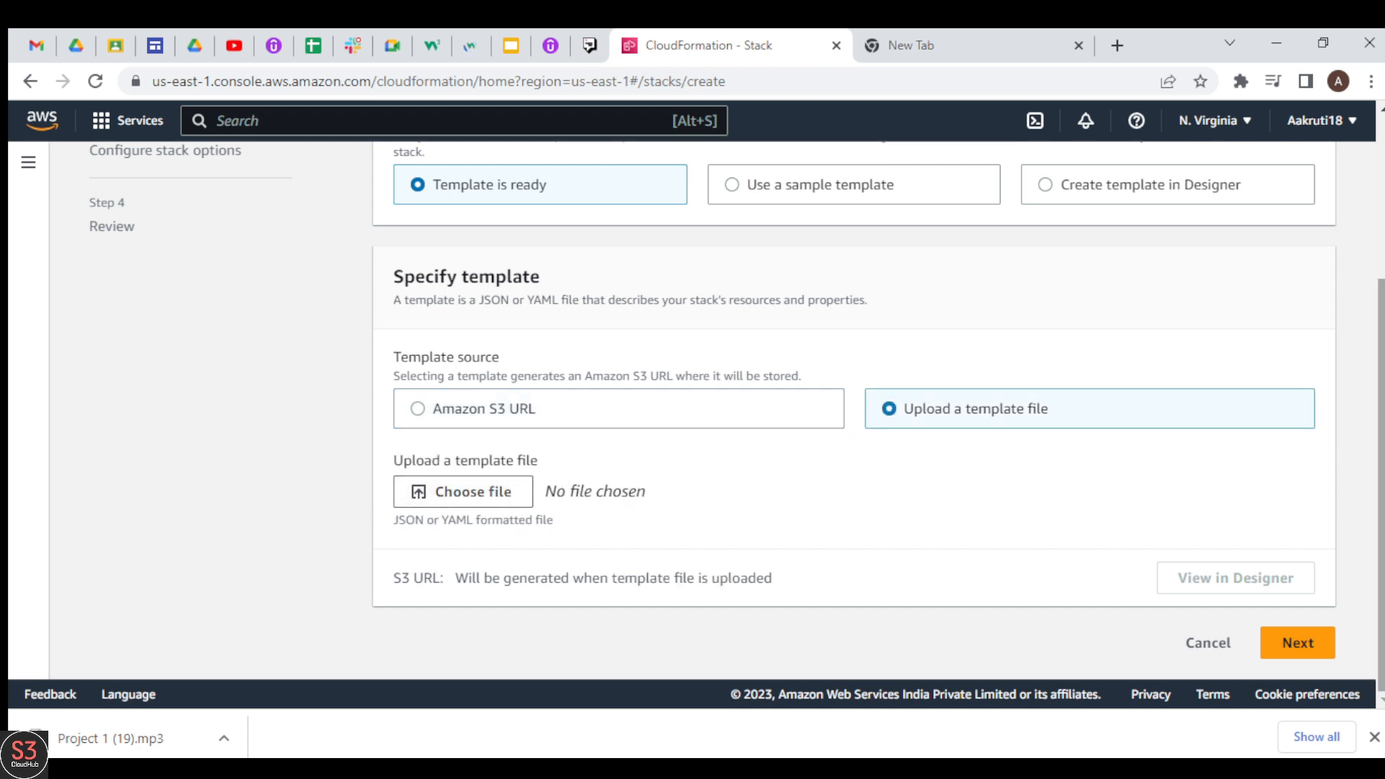
scroll(1379, 514, "up", 3)
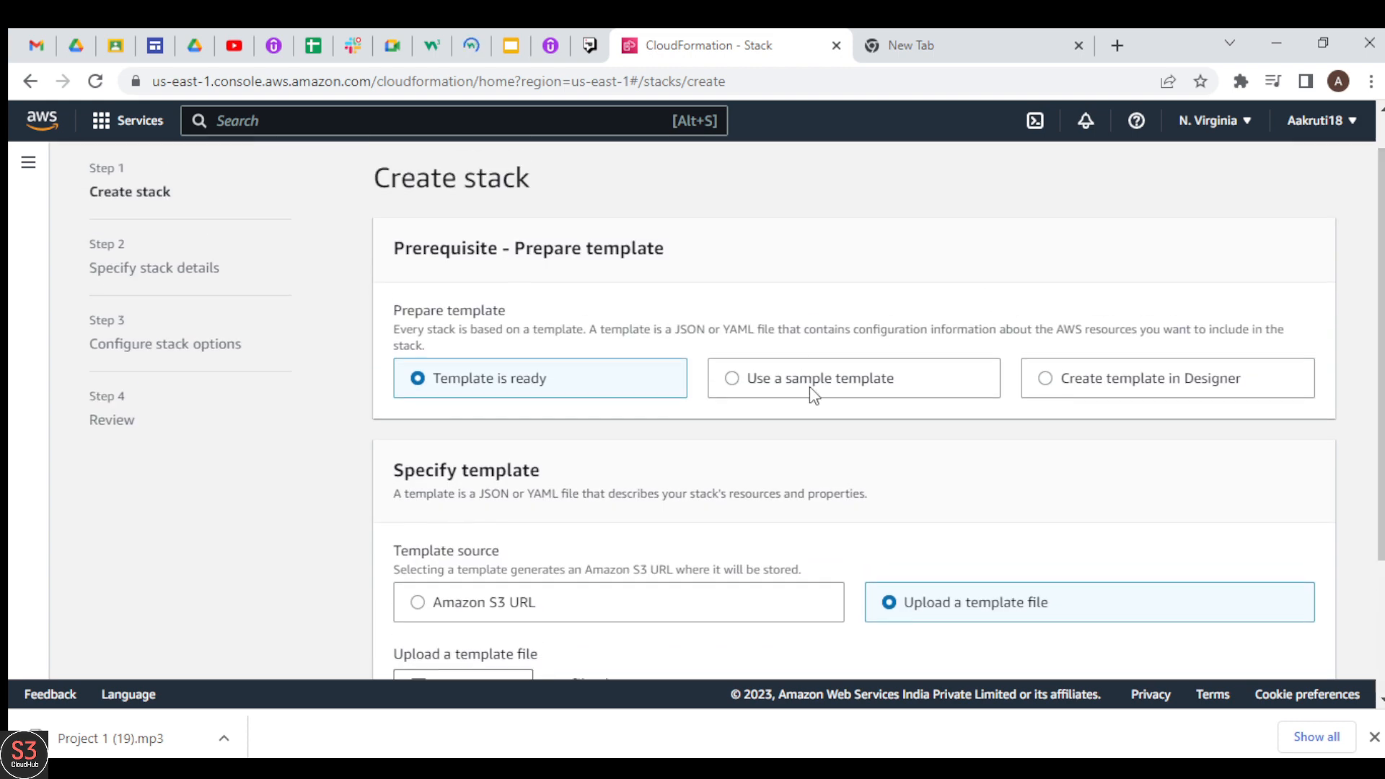
left_click(809, 387)
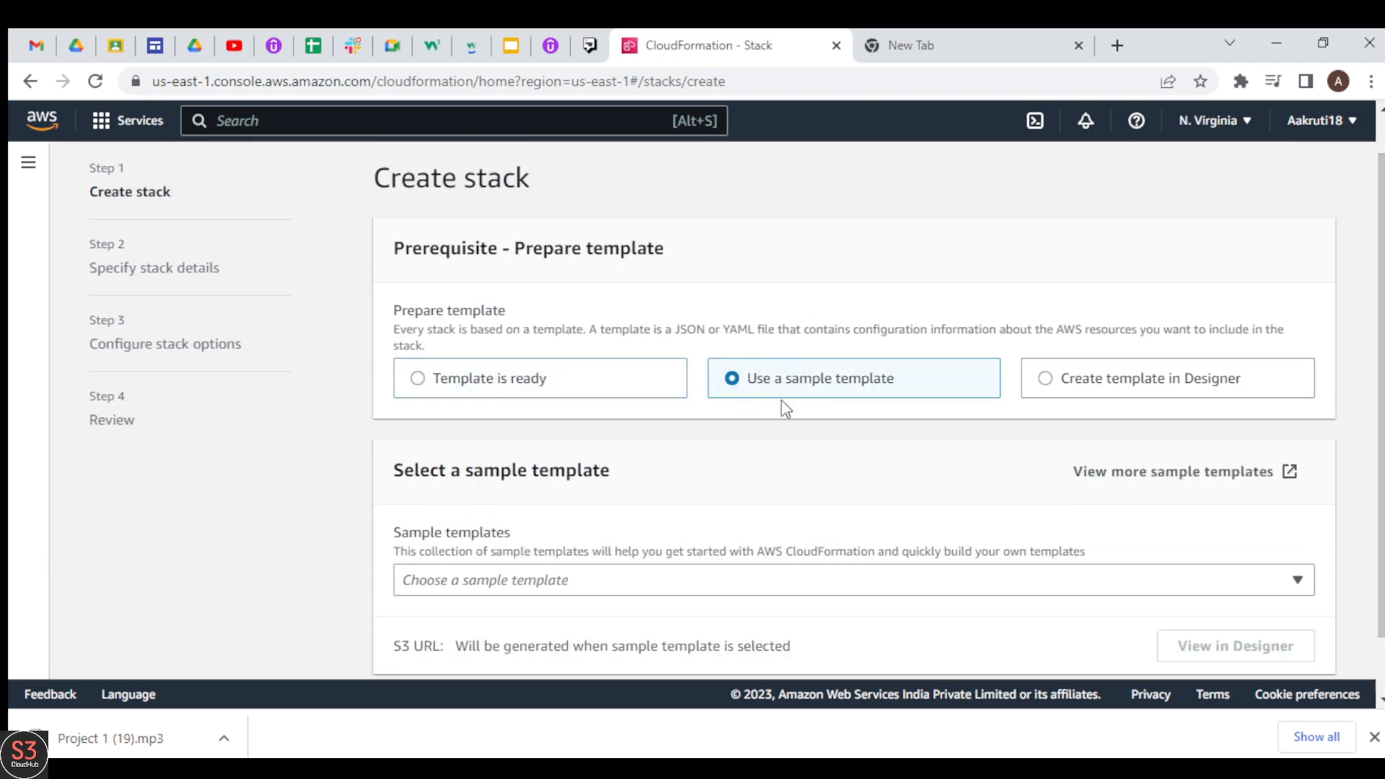
left_click(595, 577)
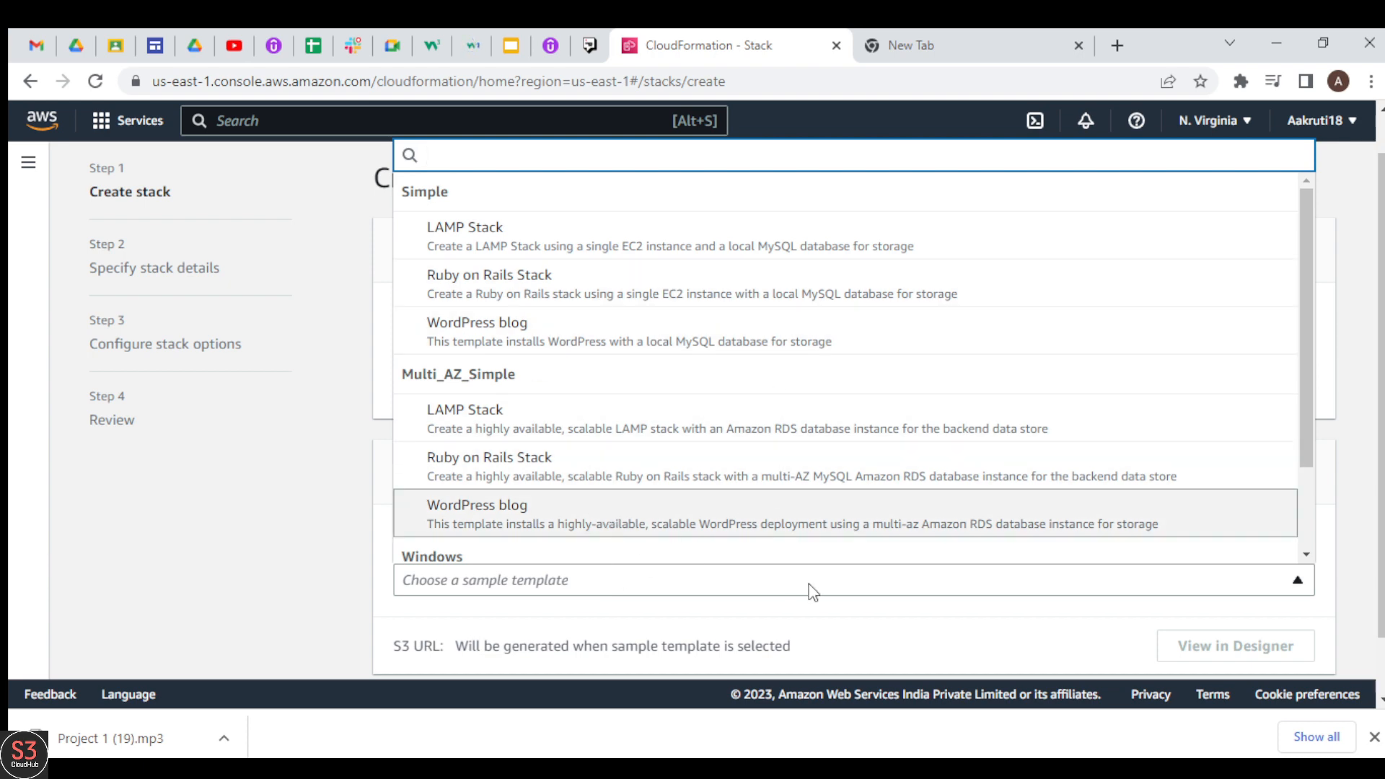
left_click(864, 615)
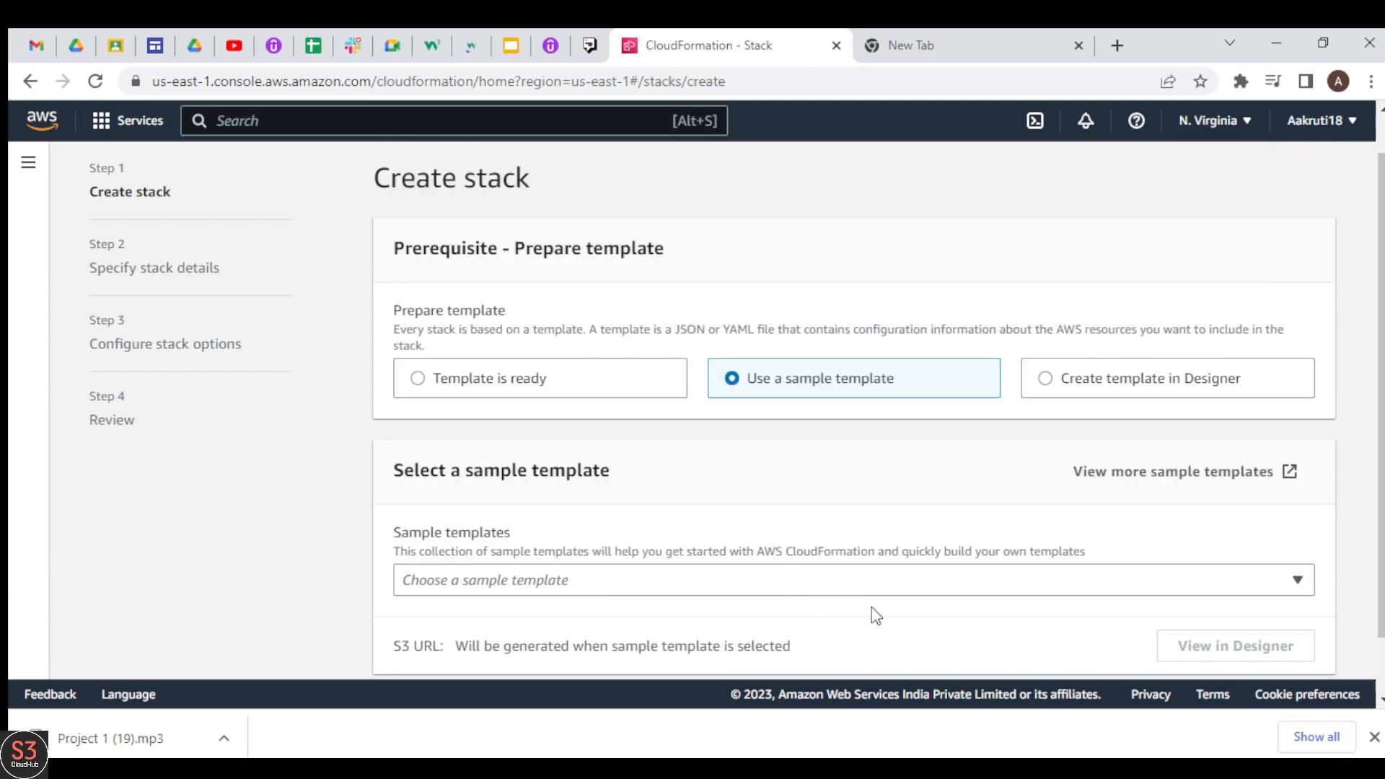
left_click(1081, 384)
scroll(1381, 409, "down", 1)
scroll(1381, 409, "down", 1)
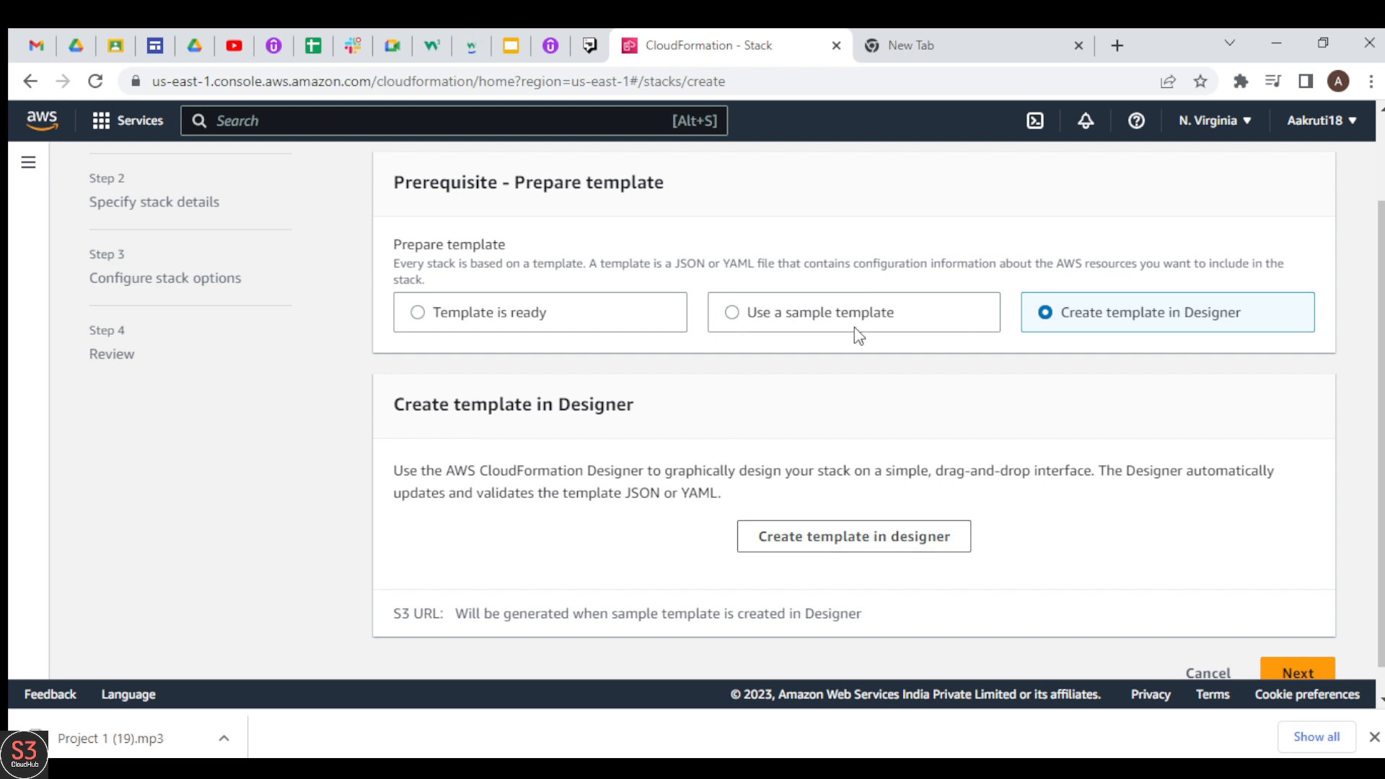
Step: Base the stack on the simple WordPress blog sample template with a local MySQL database and proceed to the stack details
left_click(787, 335)
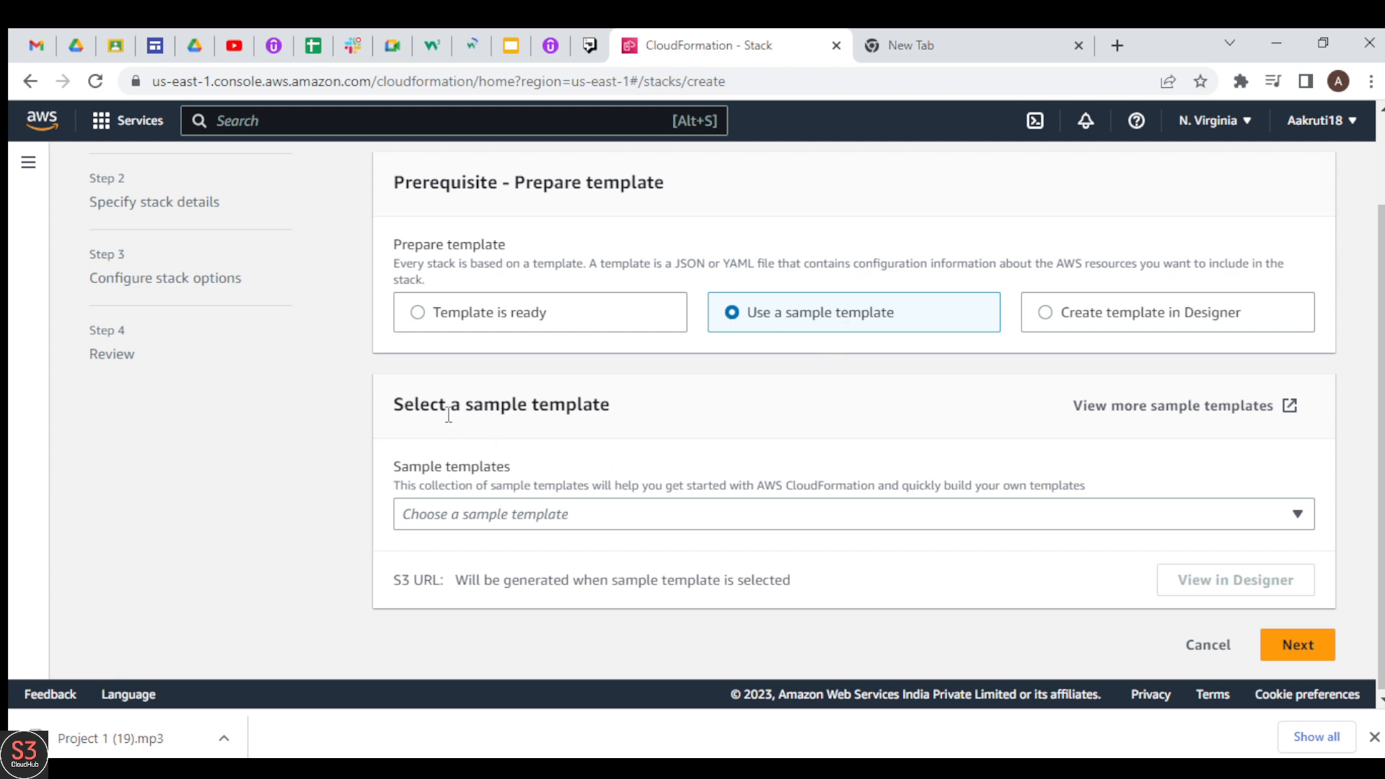
left_click(618, 514)
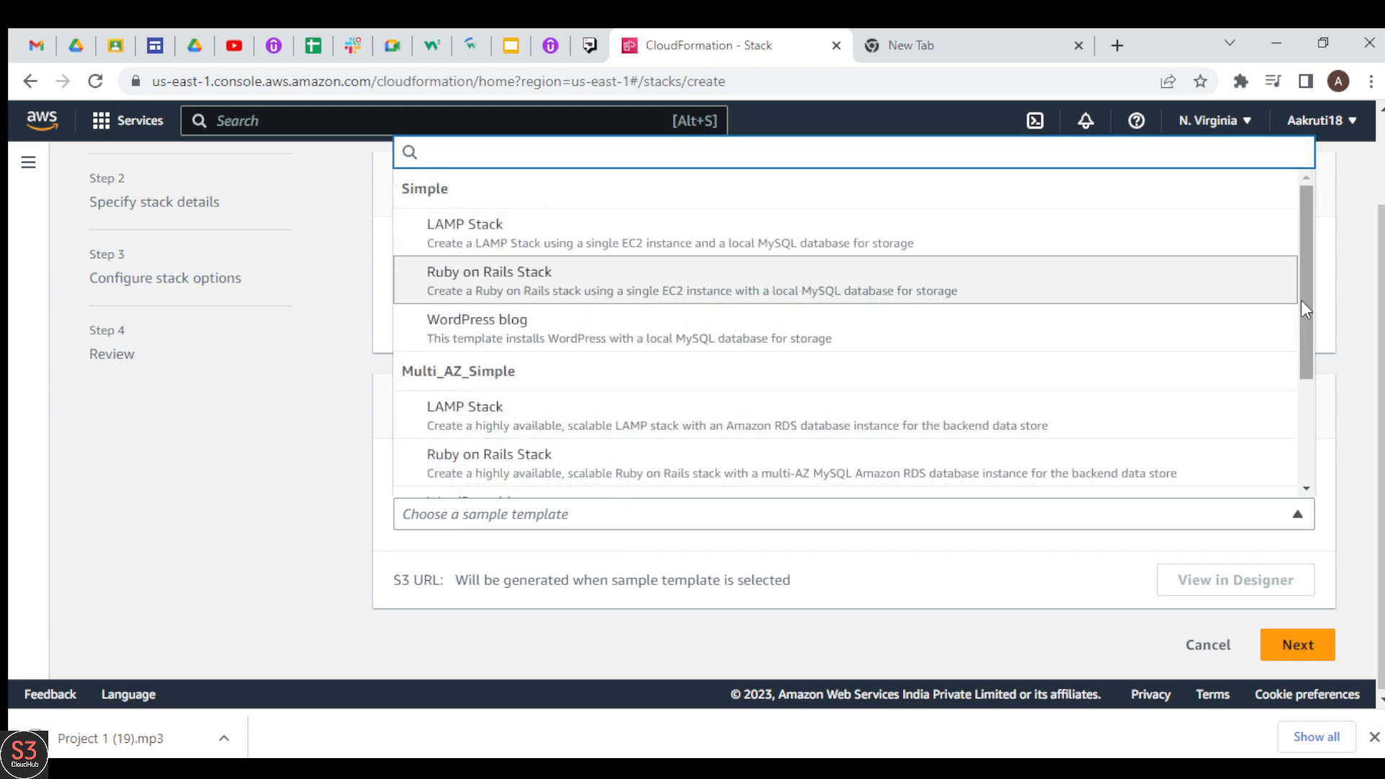
left_click_drag(1304, 300, 1209, 223)
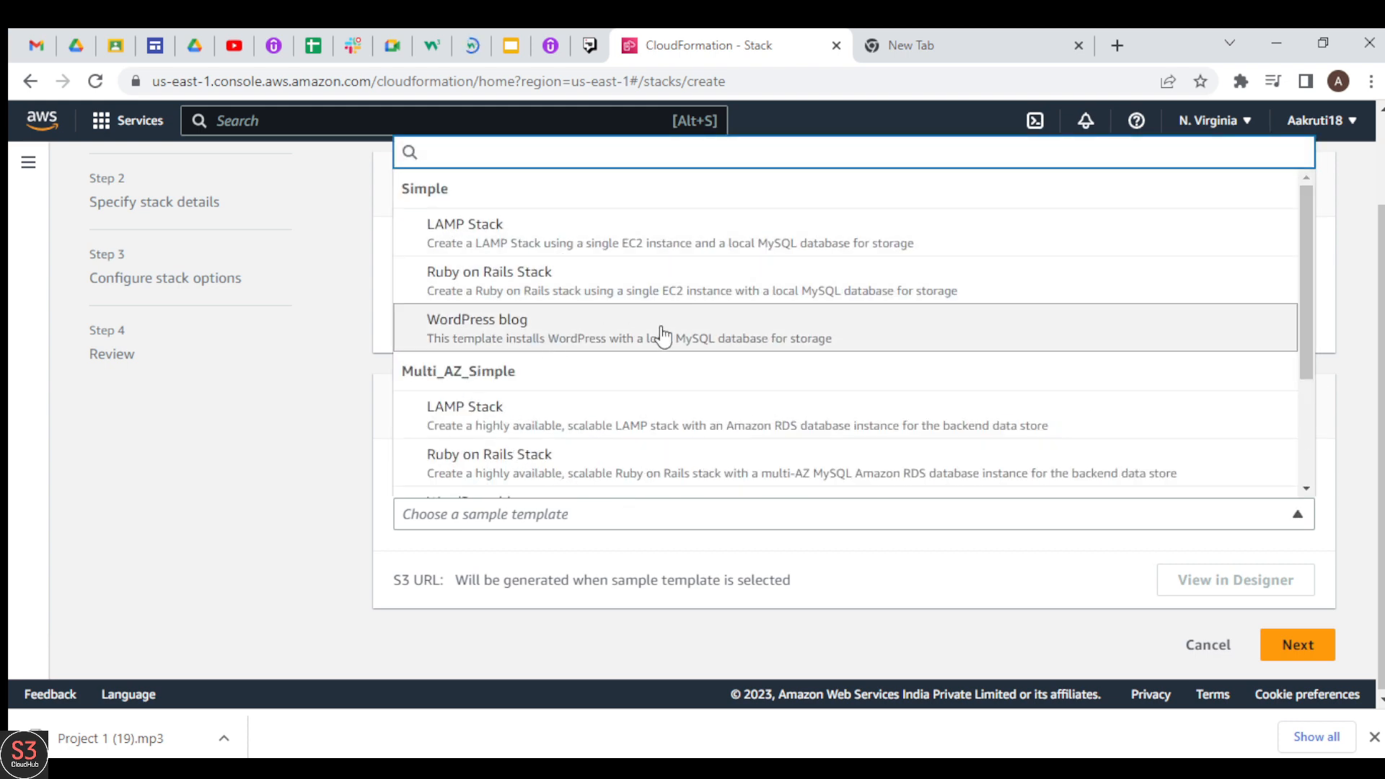
left_click(511, 328)
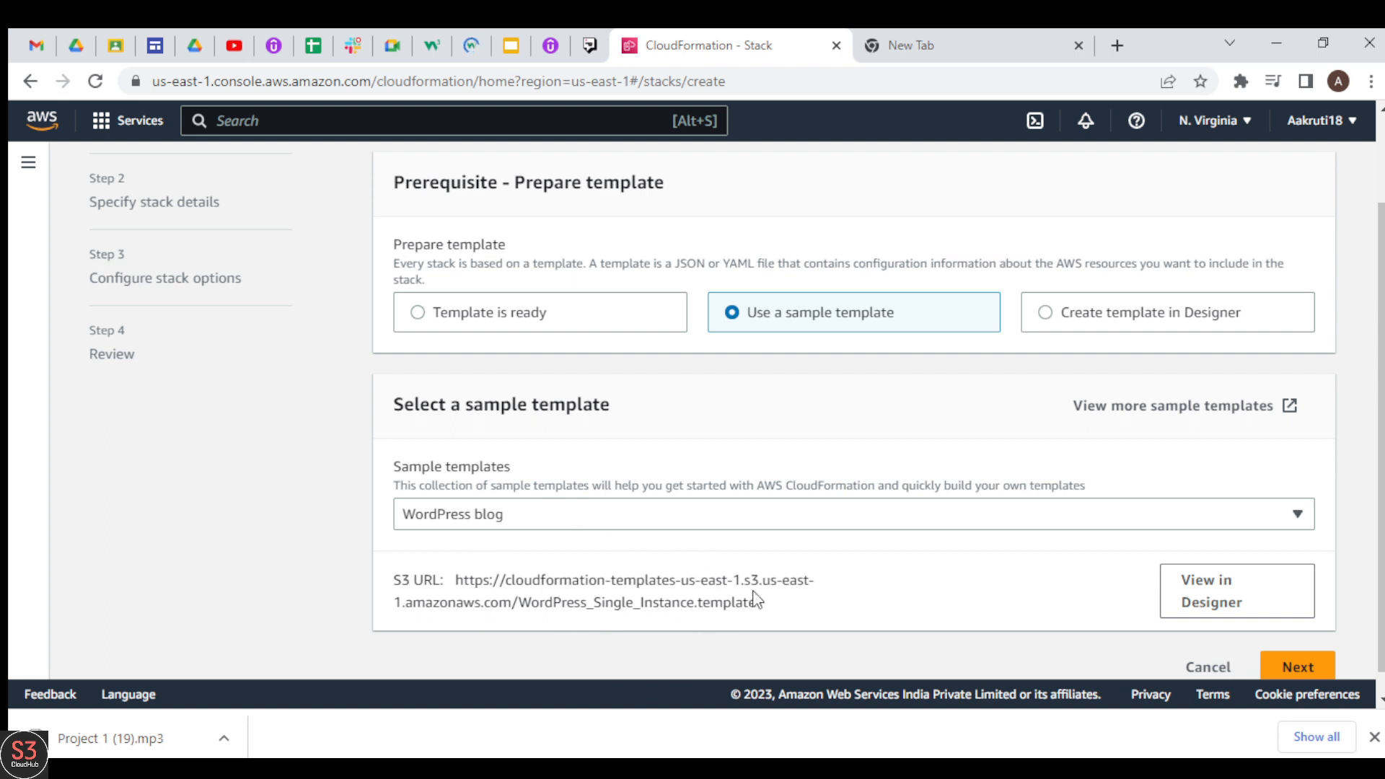
left_click_drag(757, 606, 458, 581)
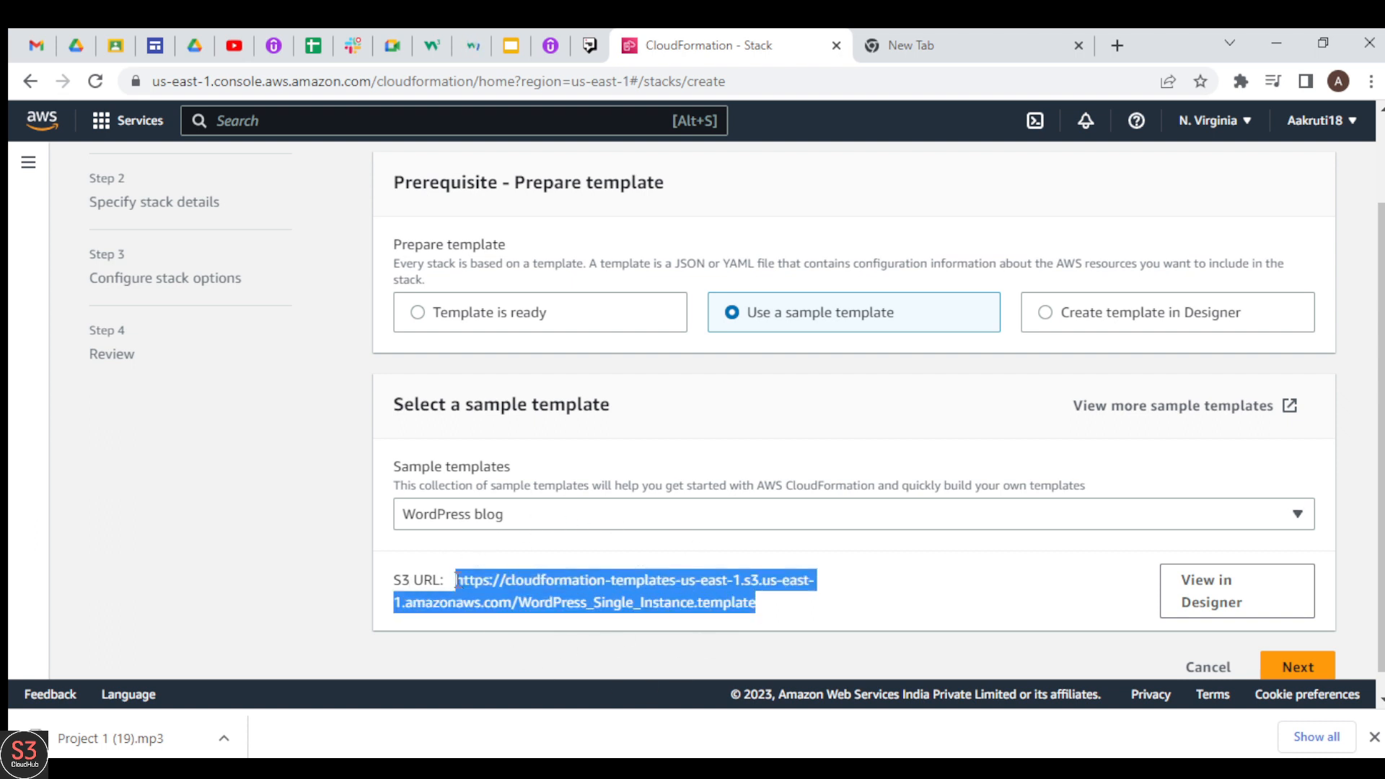
left_click(458, 580)
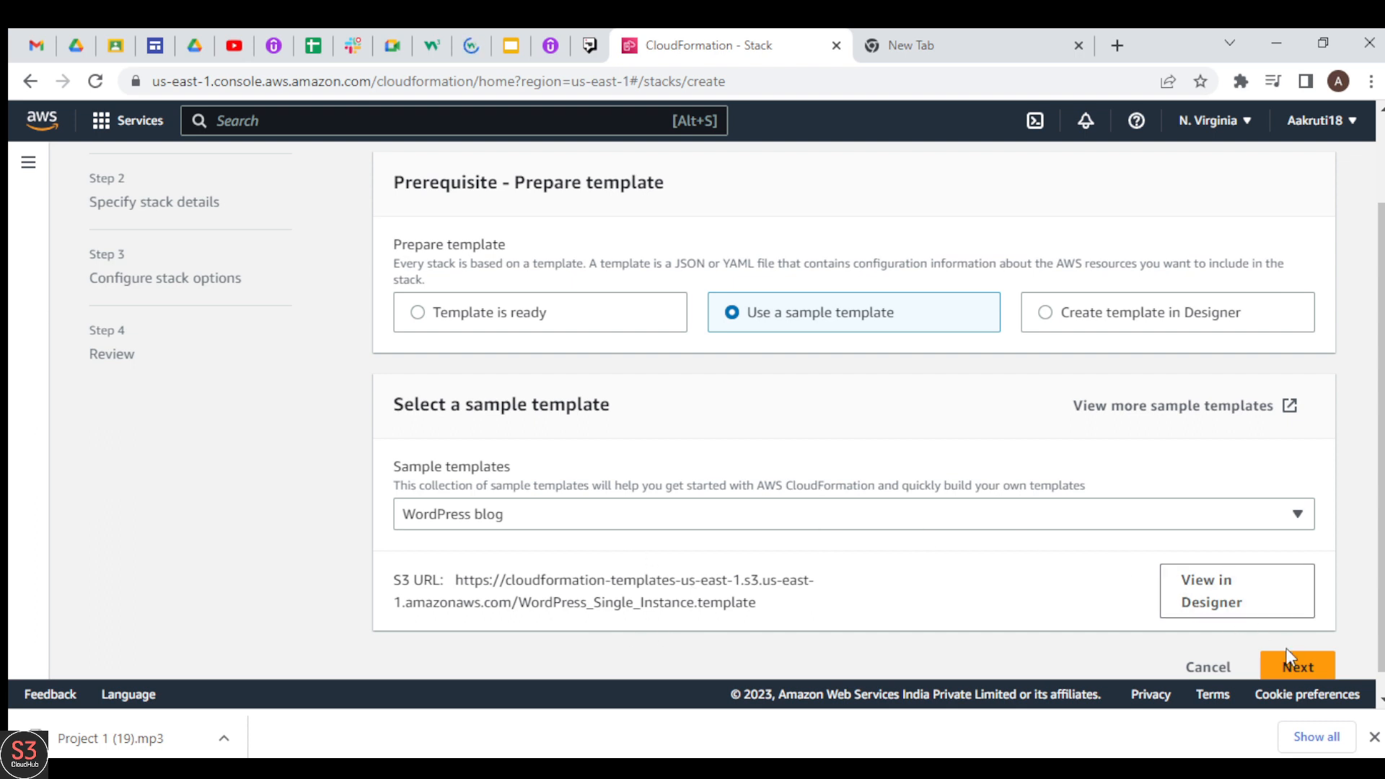
left_click(1297, 667)
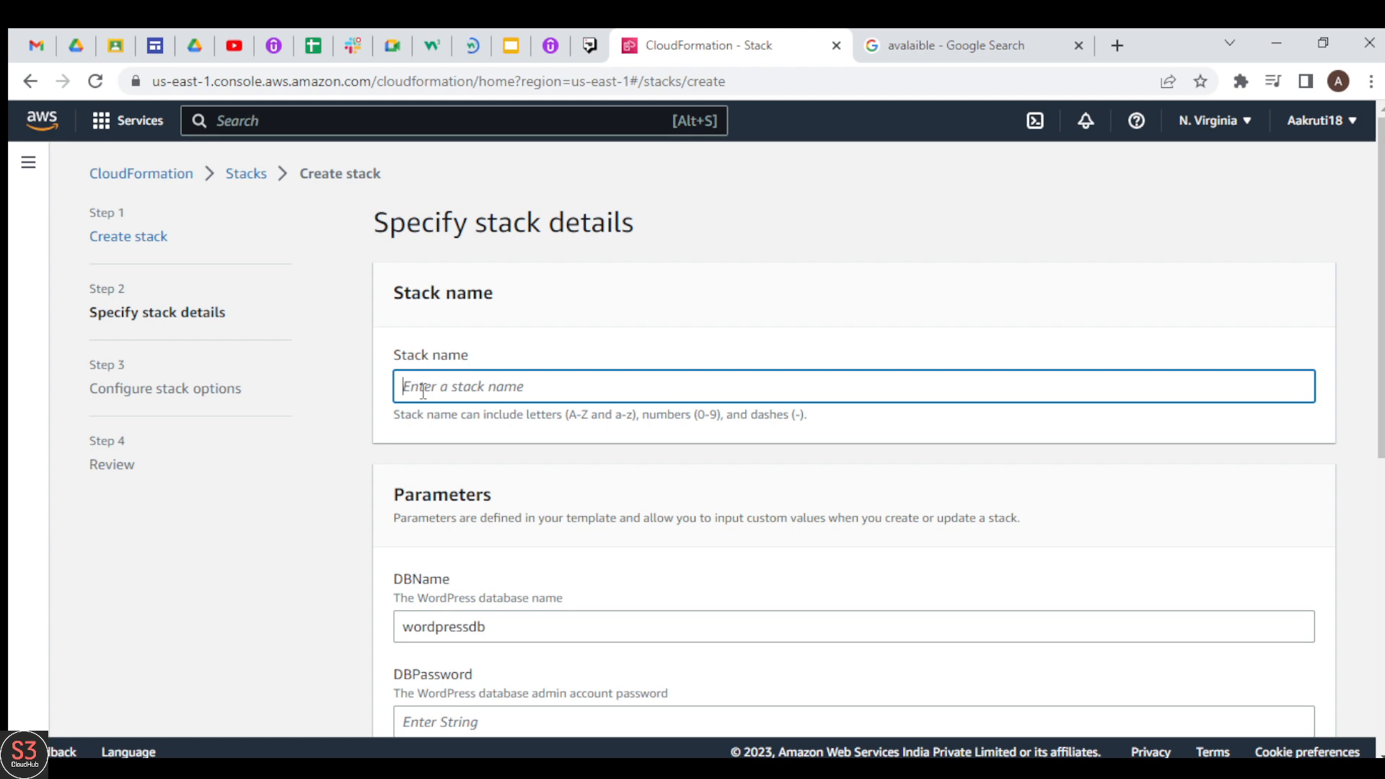
Step: Name the stack wordpress in the stack details
type("wordpress")
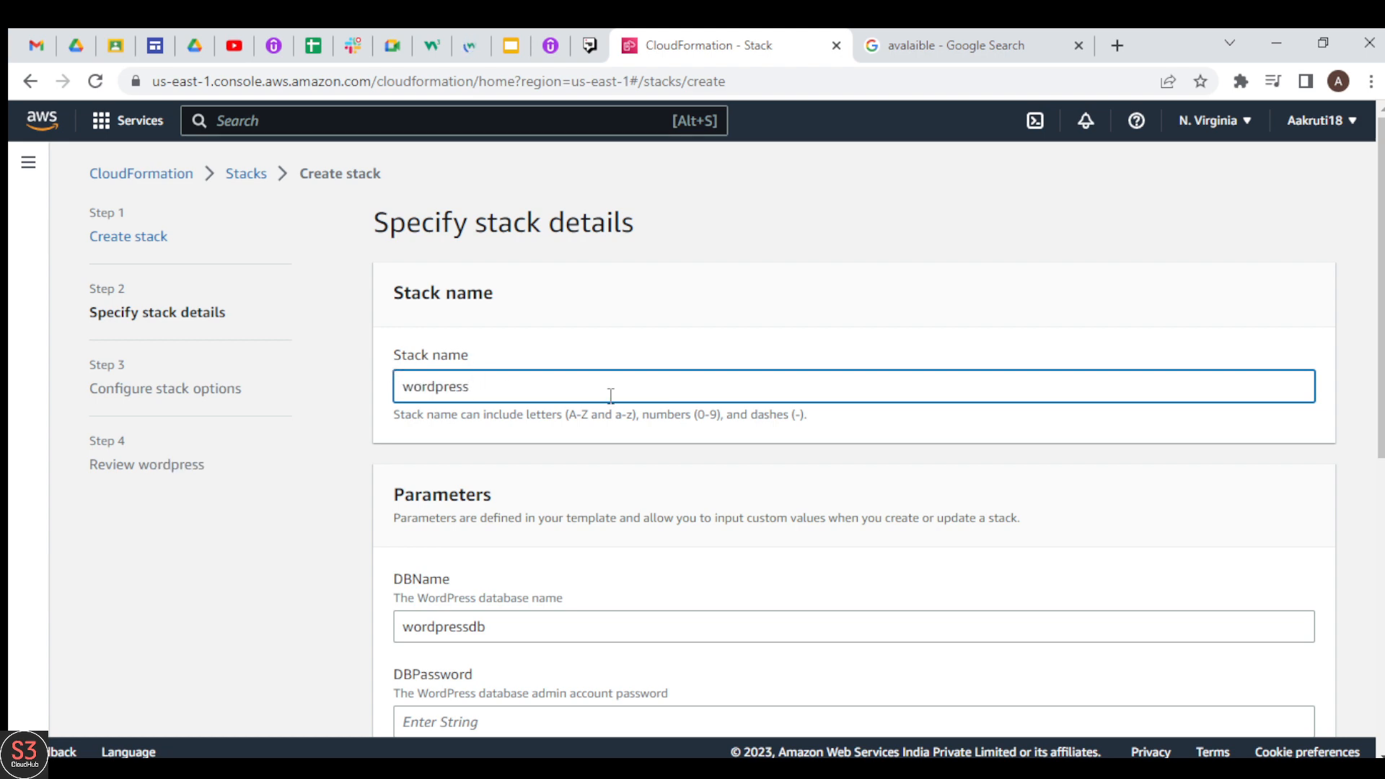
left_click_drag(1379, 364, 1379, 526)
left_click_drag(396, 192, 497, 192)
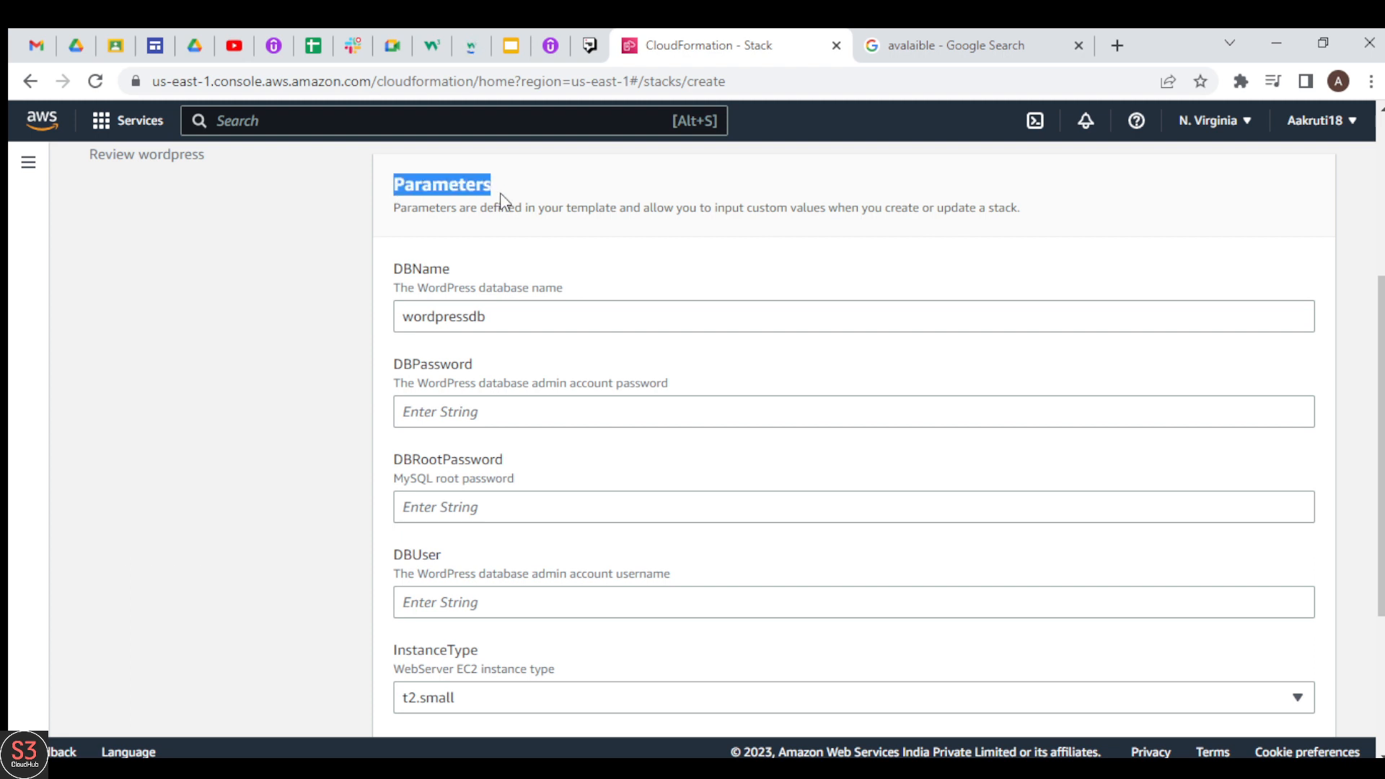
left_click(498, 193)
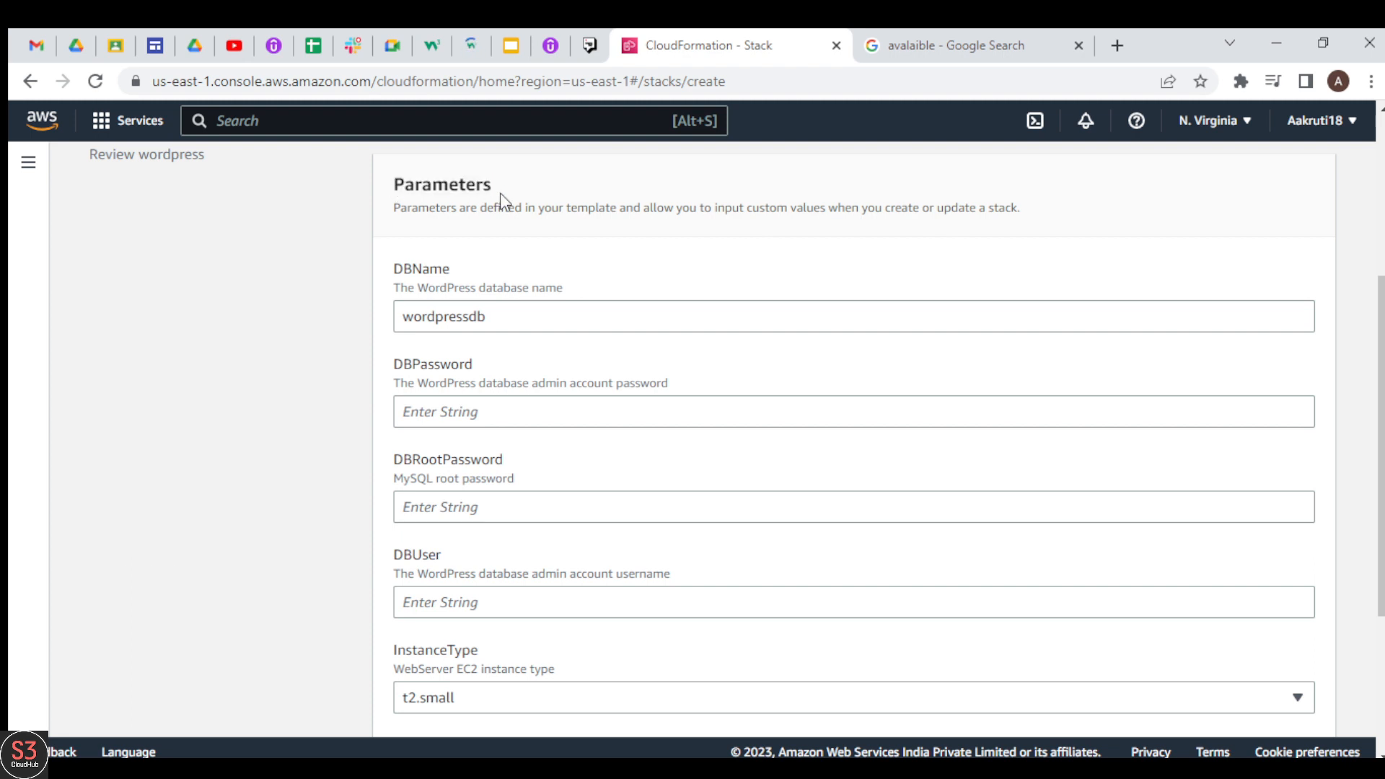
Step: Fill in the WordPress database credentials: the DBPassword, the DBRootPassword and the DBUser admin username
left_click(448, 410)
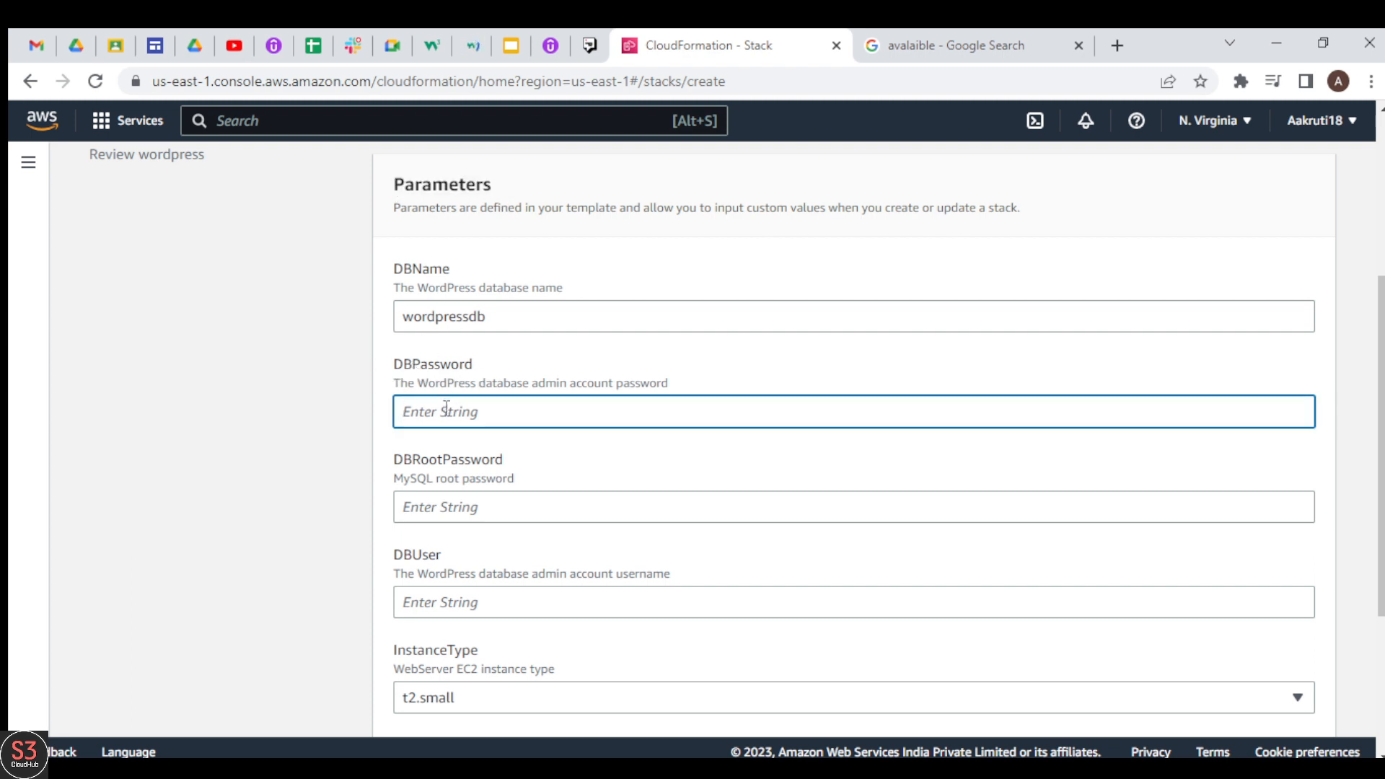
type("w")
left_click(462, 509)
type("p")
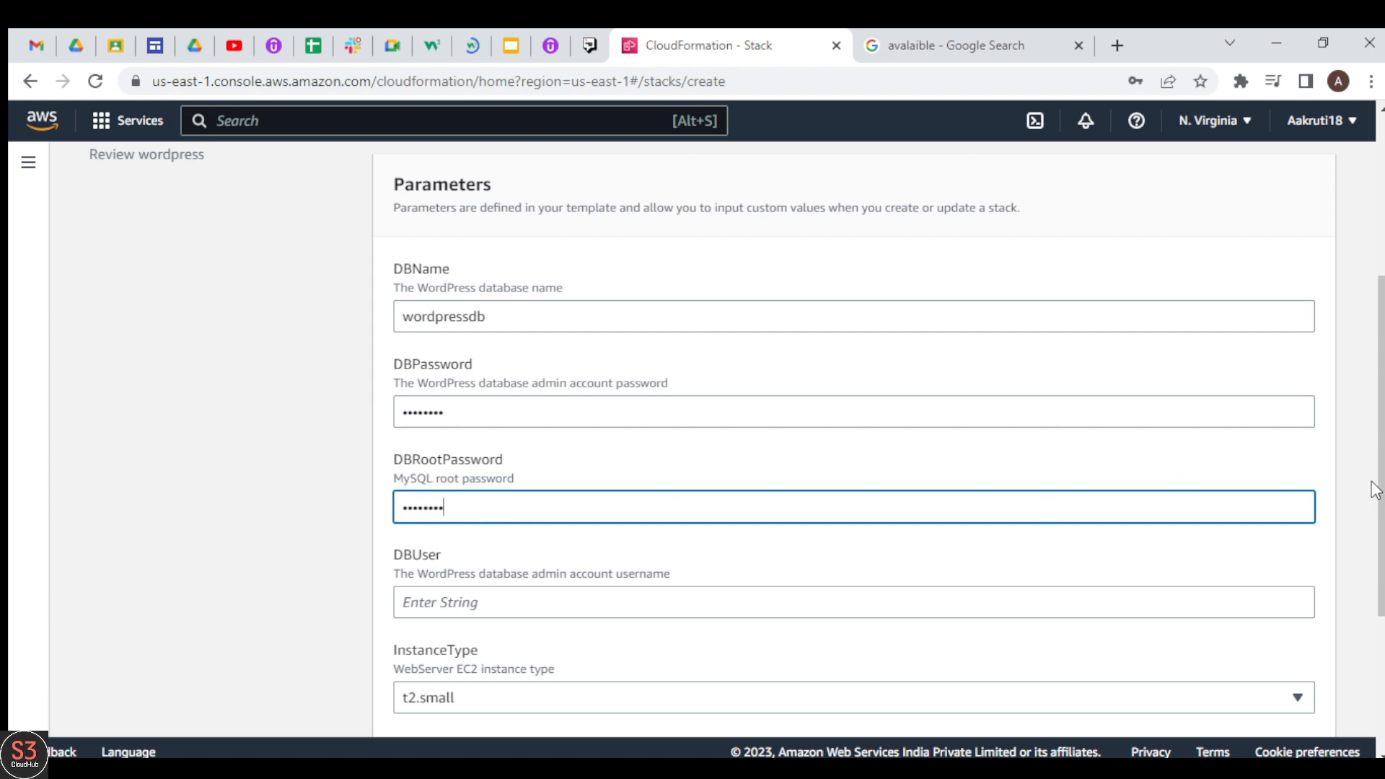
left_click_drag(1381, 496, 1381, 577)
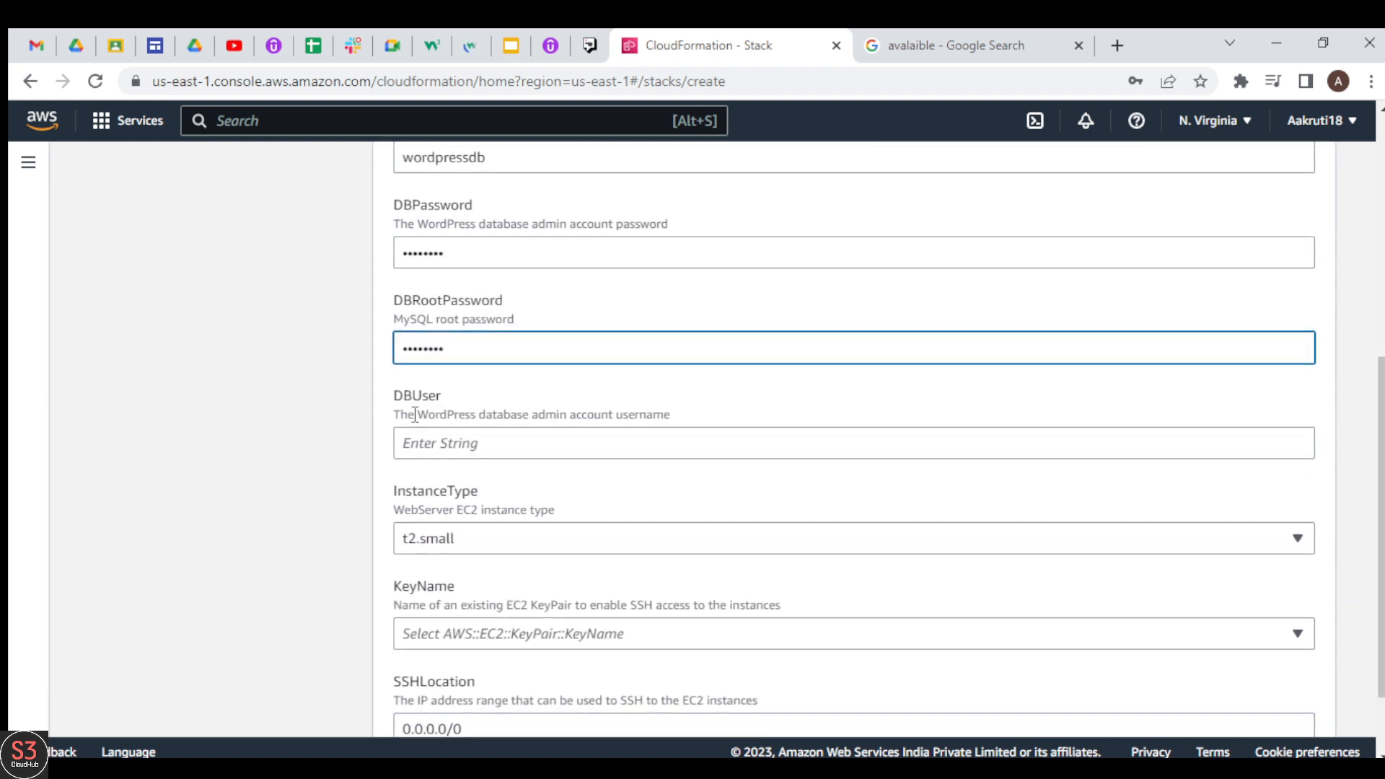
left_click(494, 449)
type("ad")
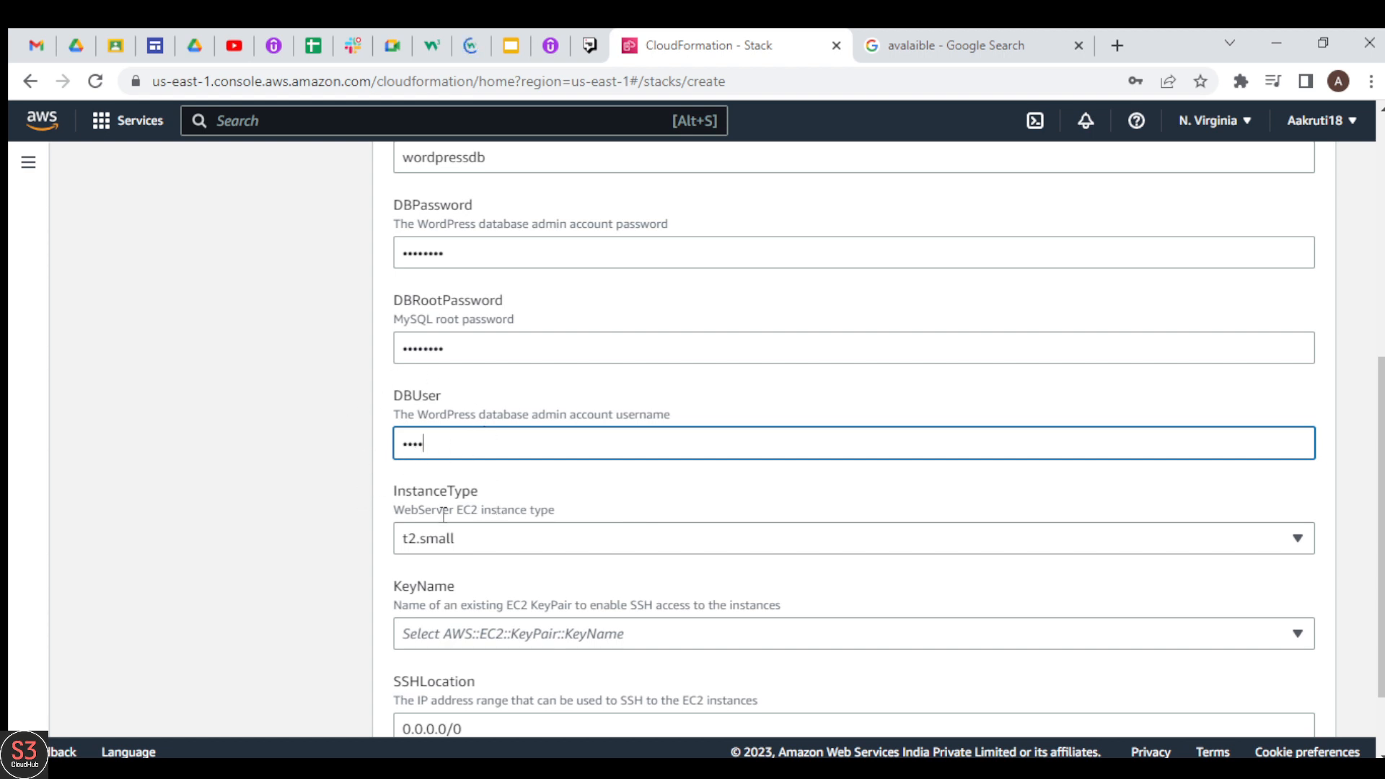
Step: Set the InstanceType to t2.micro and the KeyName to prac, and proceed to the stack options
left_click(544, 539)
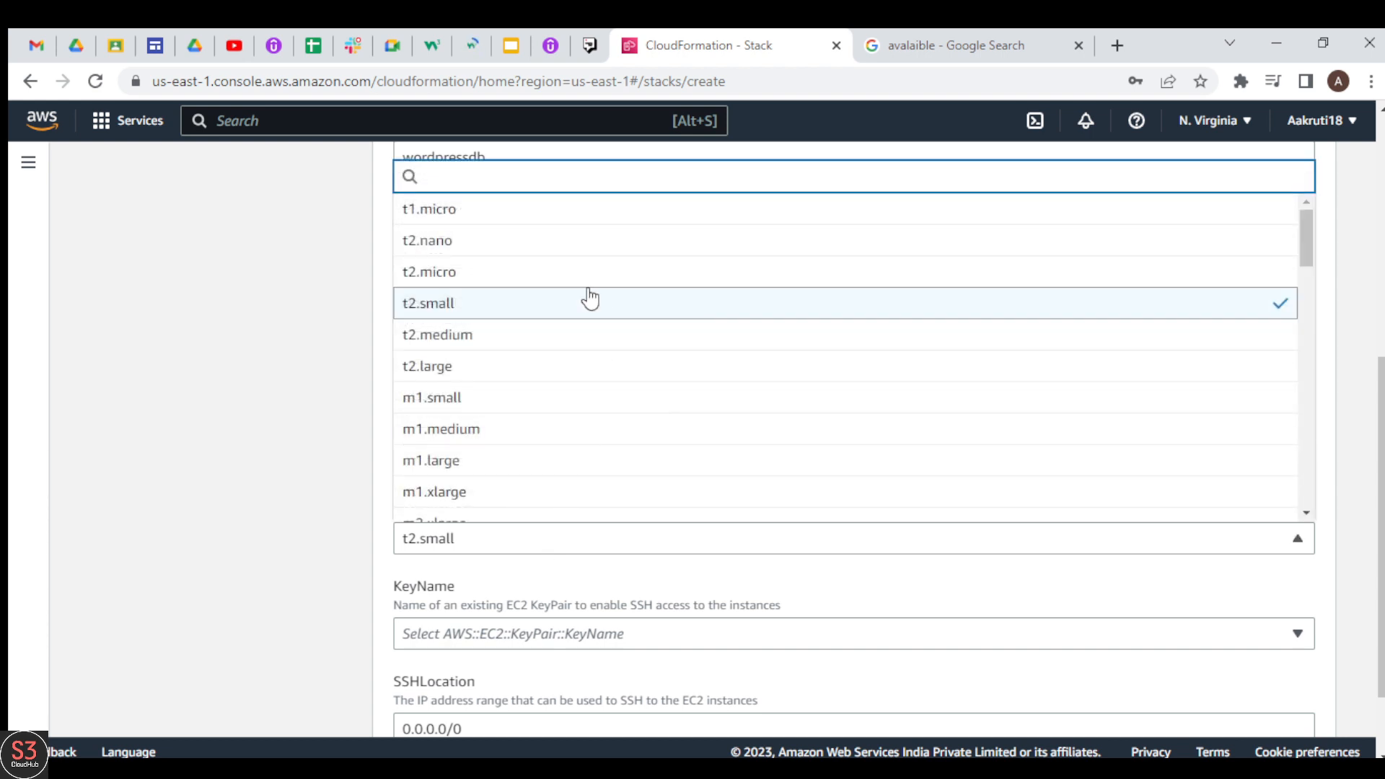
left_click(465, 280)
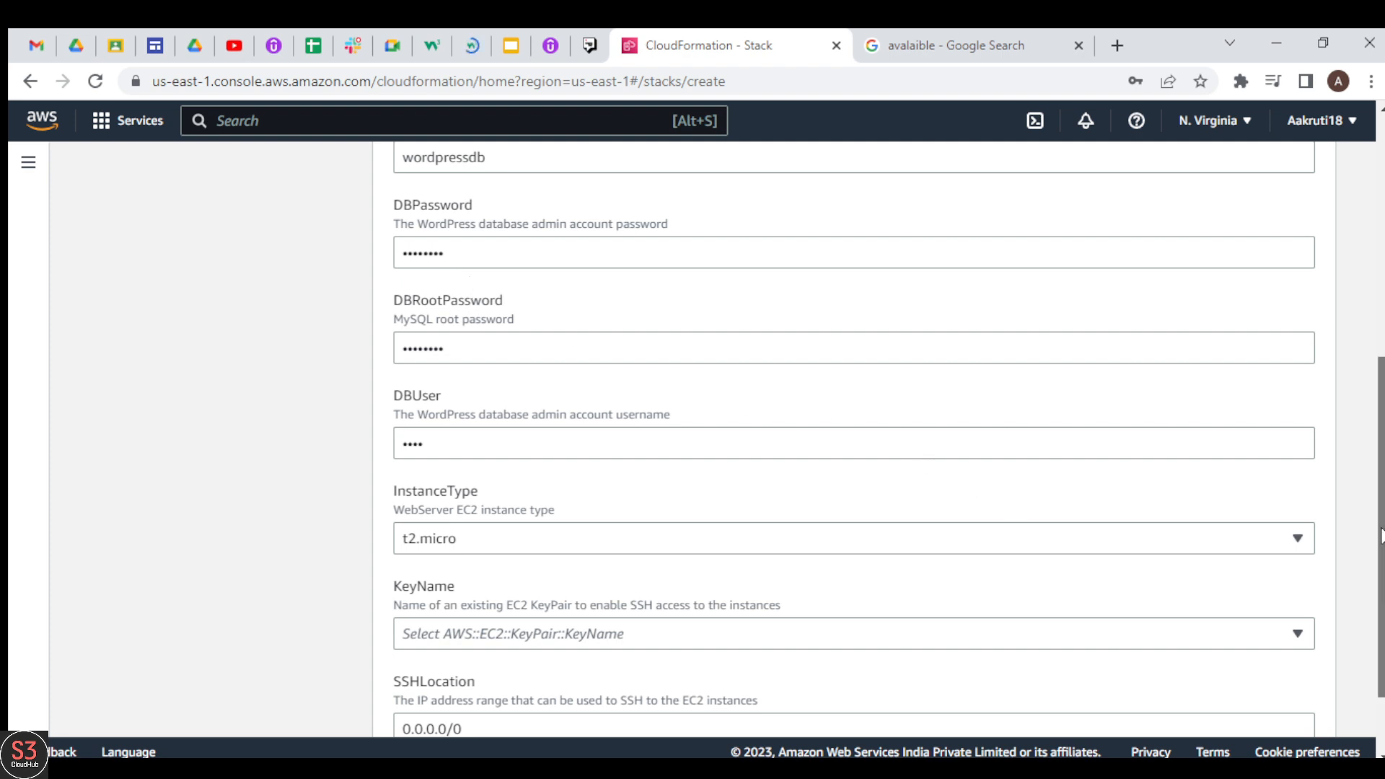
scroll(1381, 537, "down", 2)
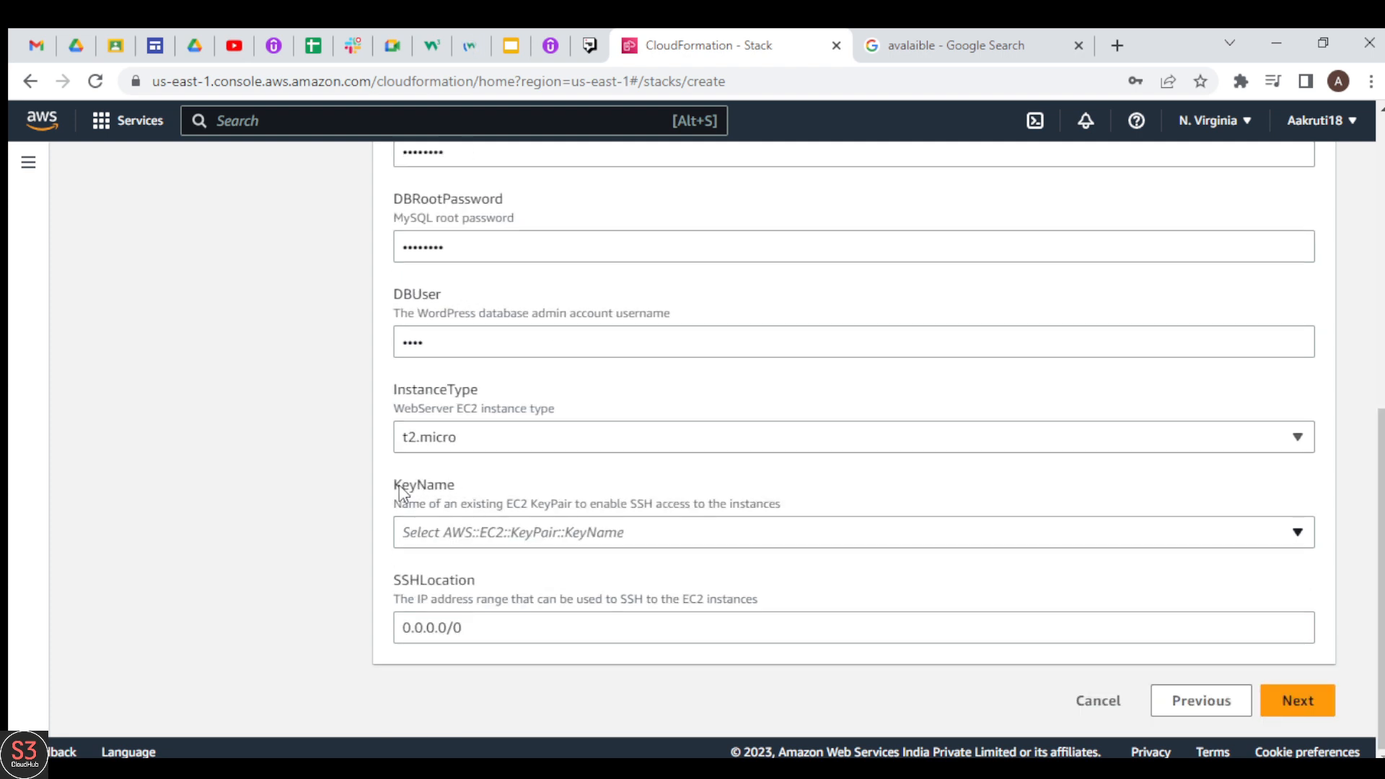
left_click(731, 538)
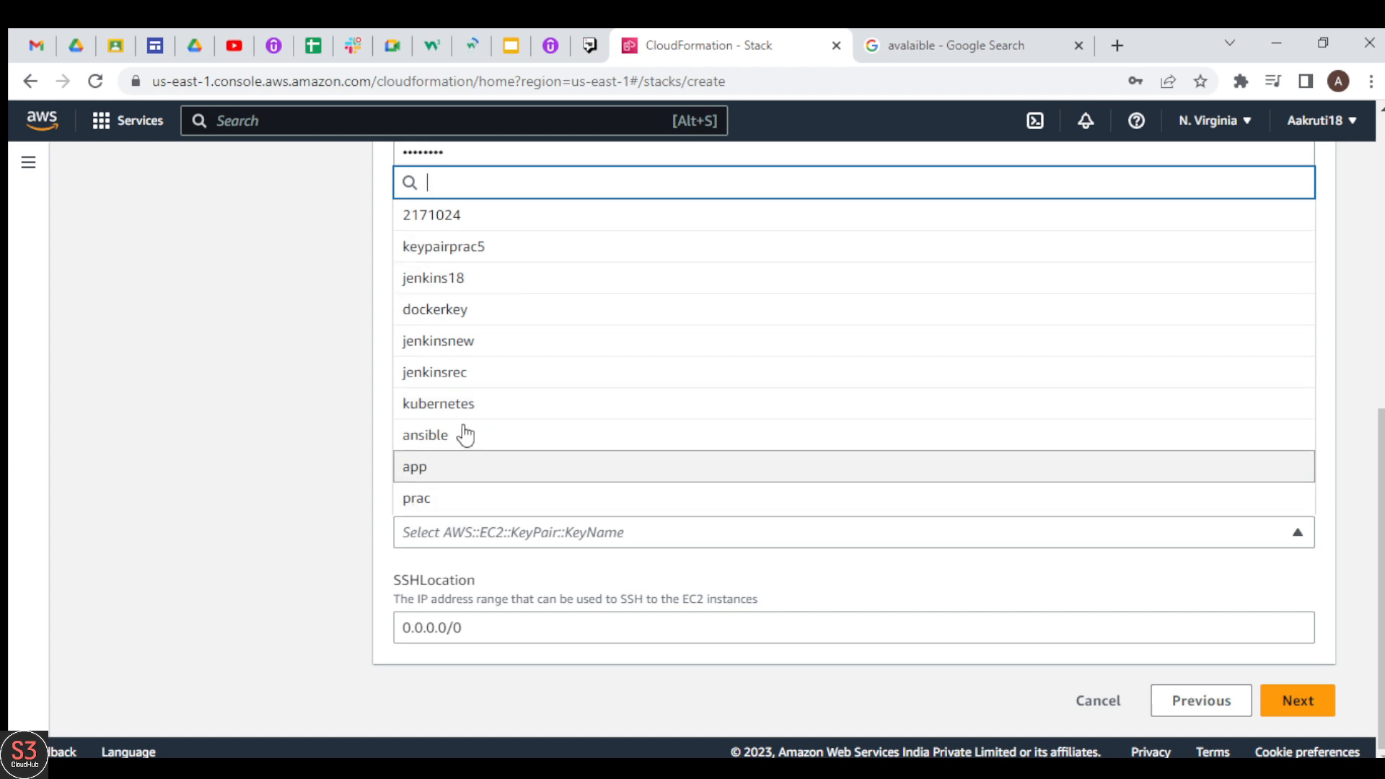
left_click(442, 507)
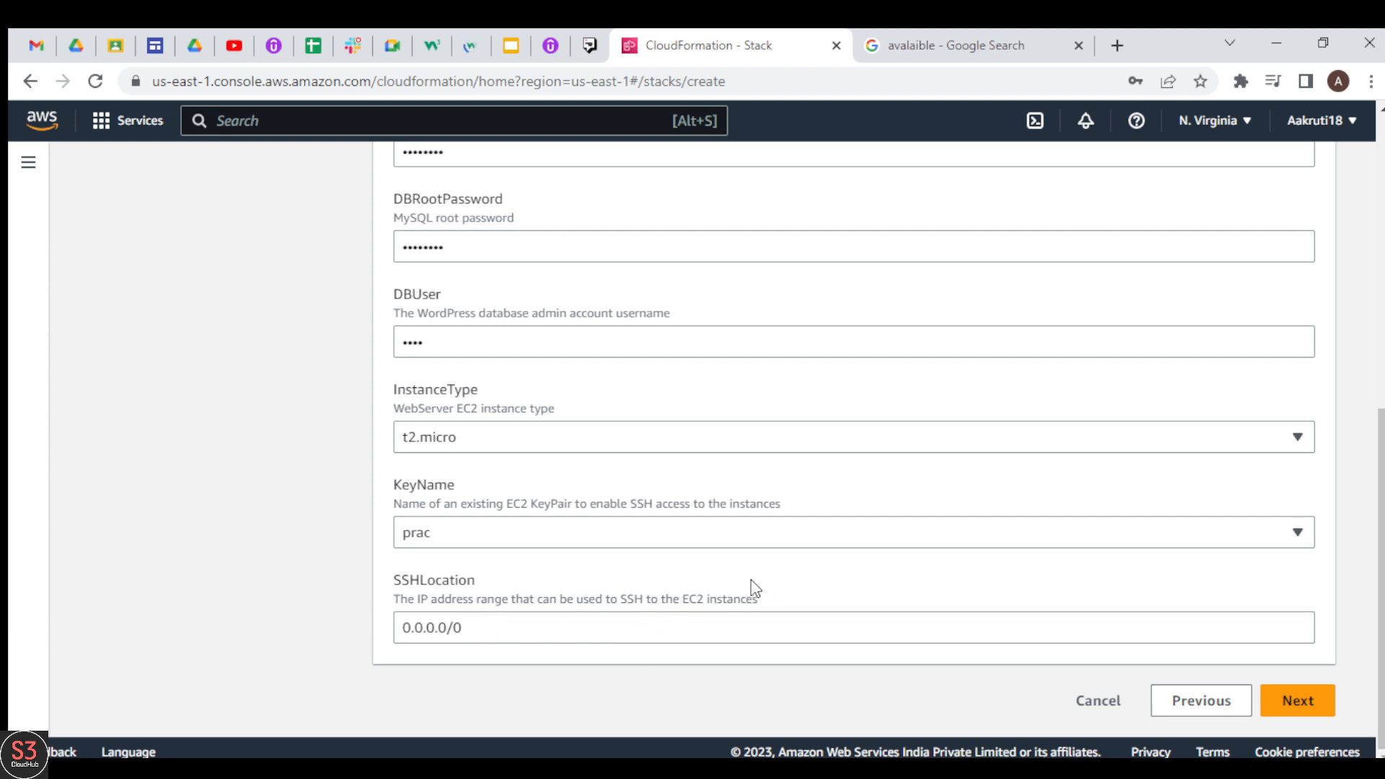
left_click_drag(1379, 591, 1361, 398)
scroll(1360, 397, "down", 6)
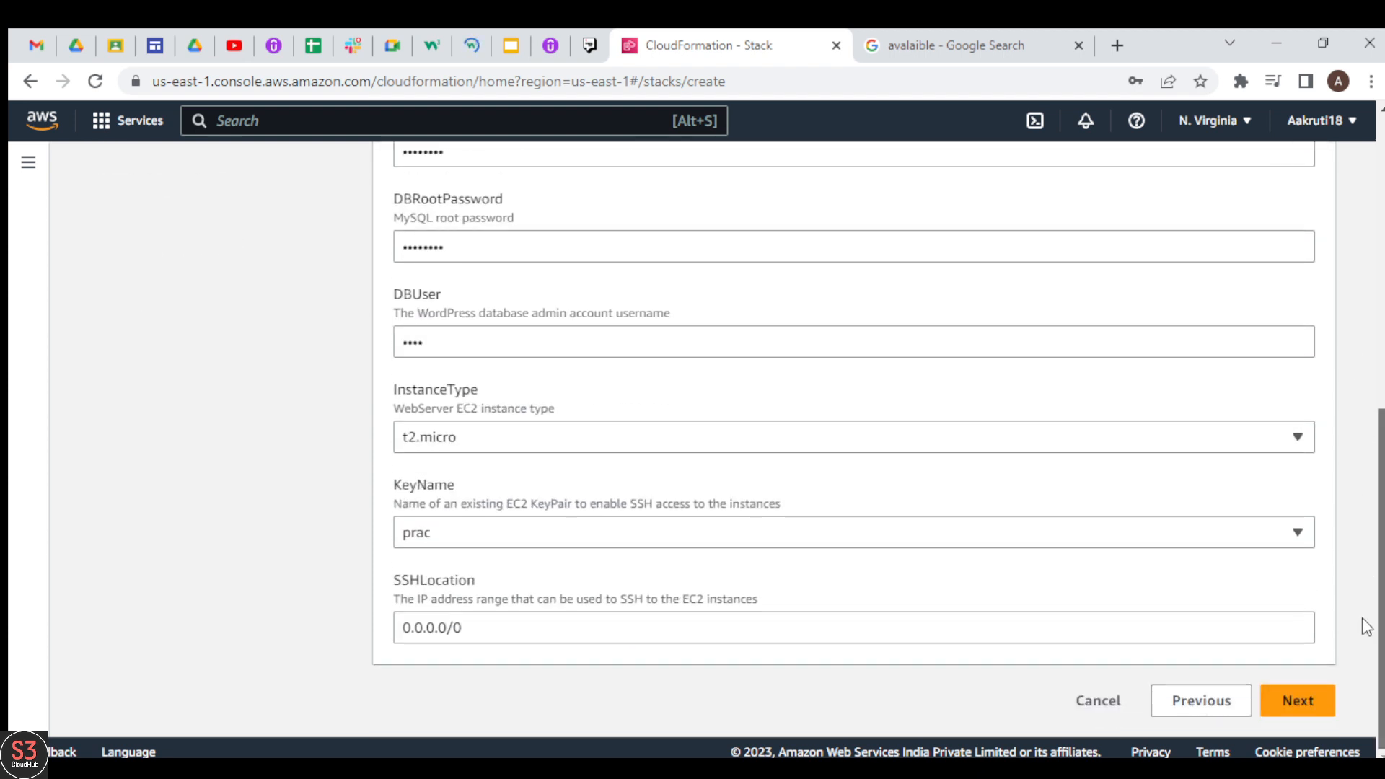
left_click(1290, 702)
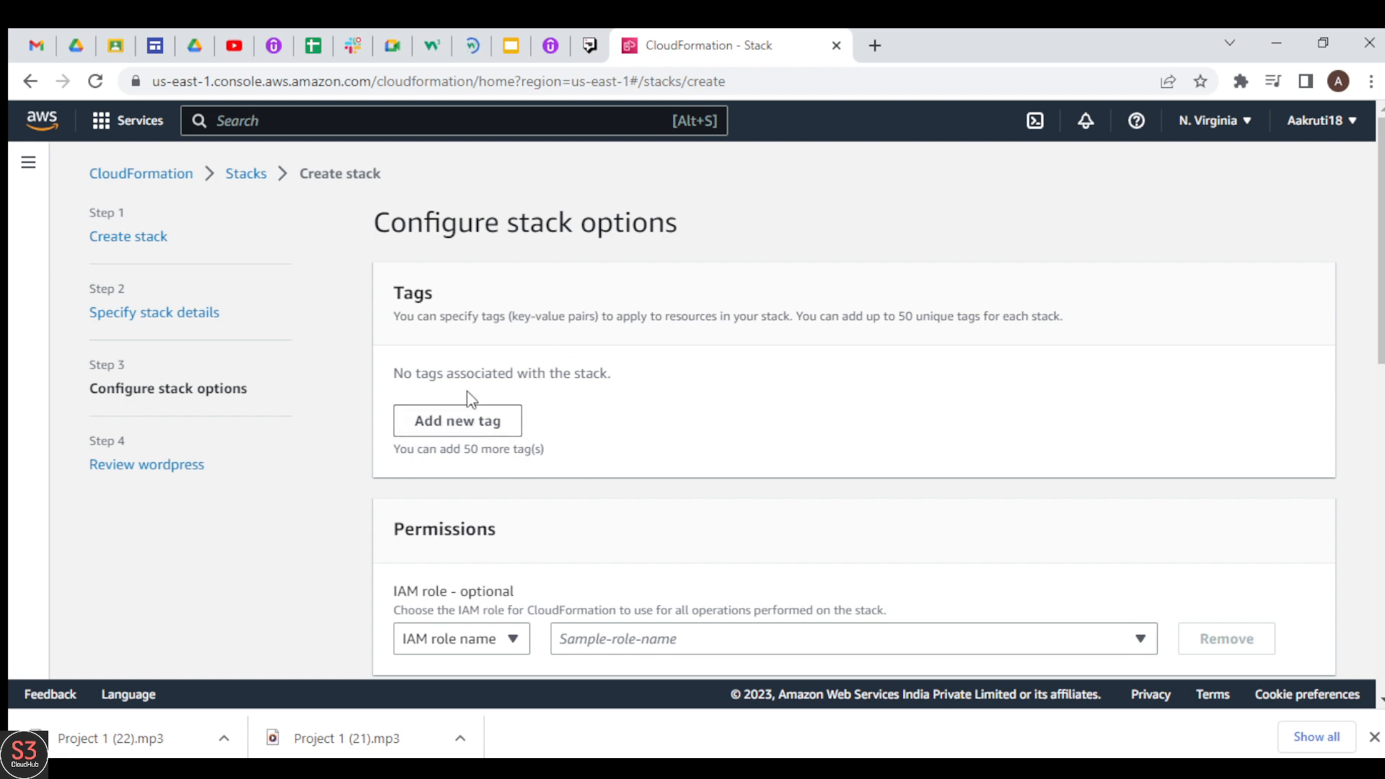
Step: Add a tag to the stack with the key stack and the value WP
left_click(478, 420)
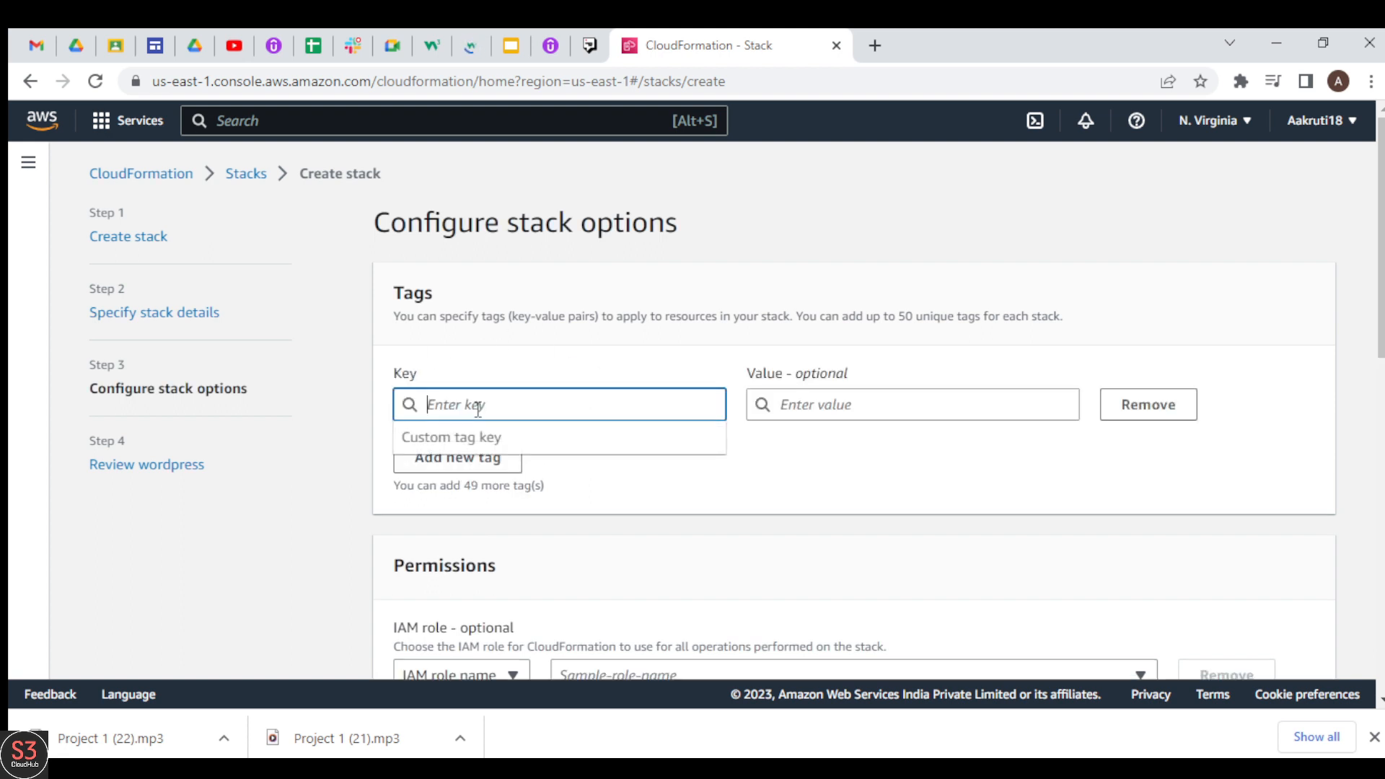
type("stack")
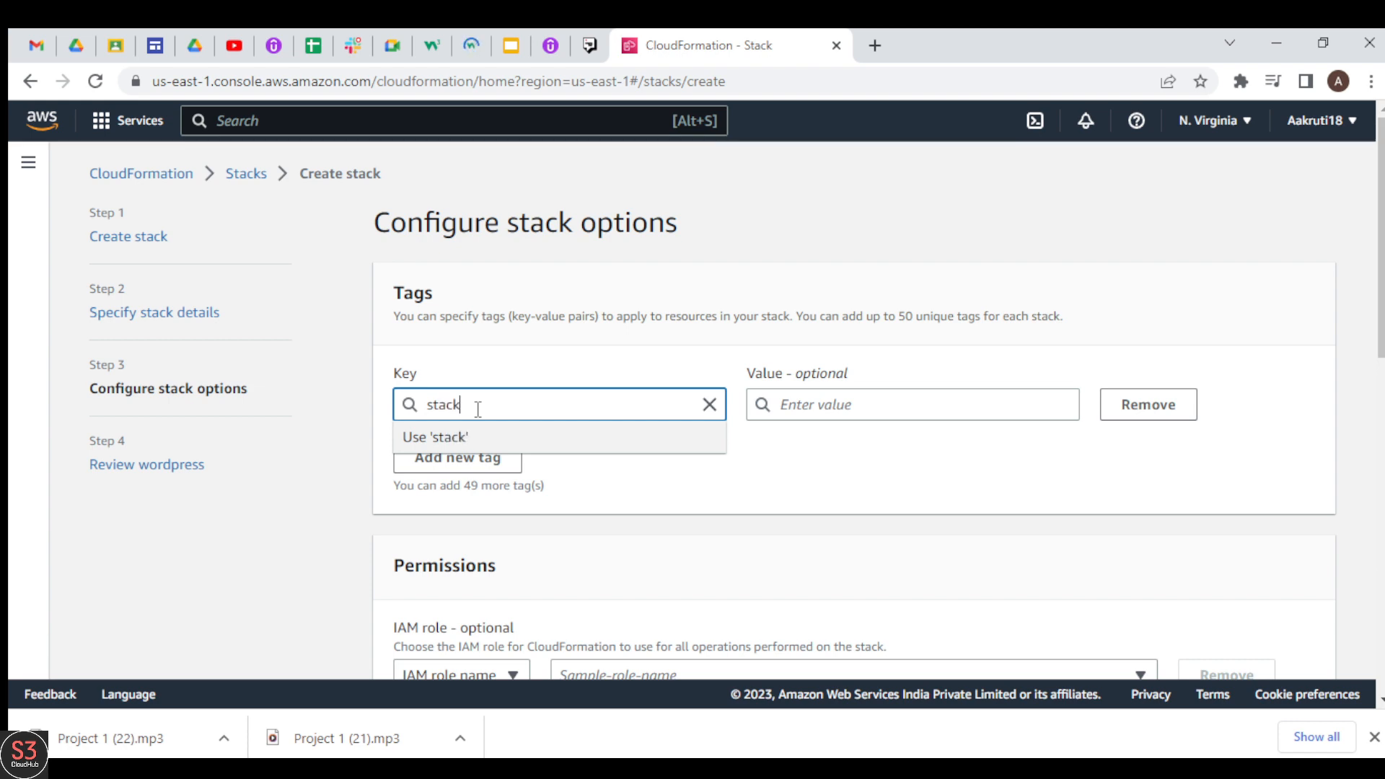
type("WP")
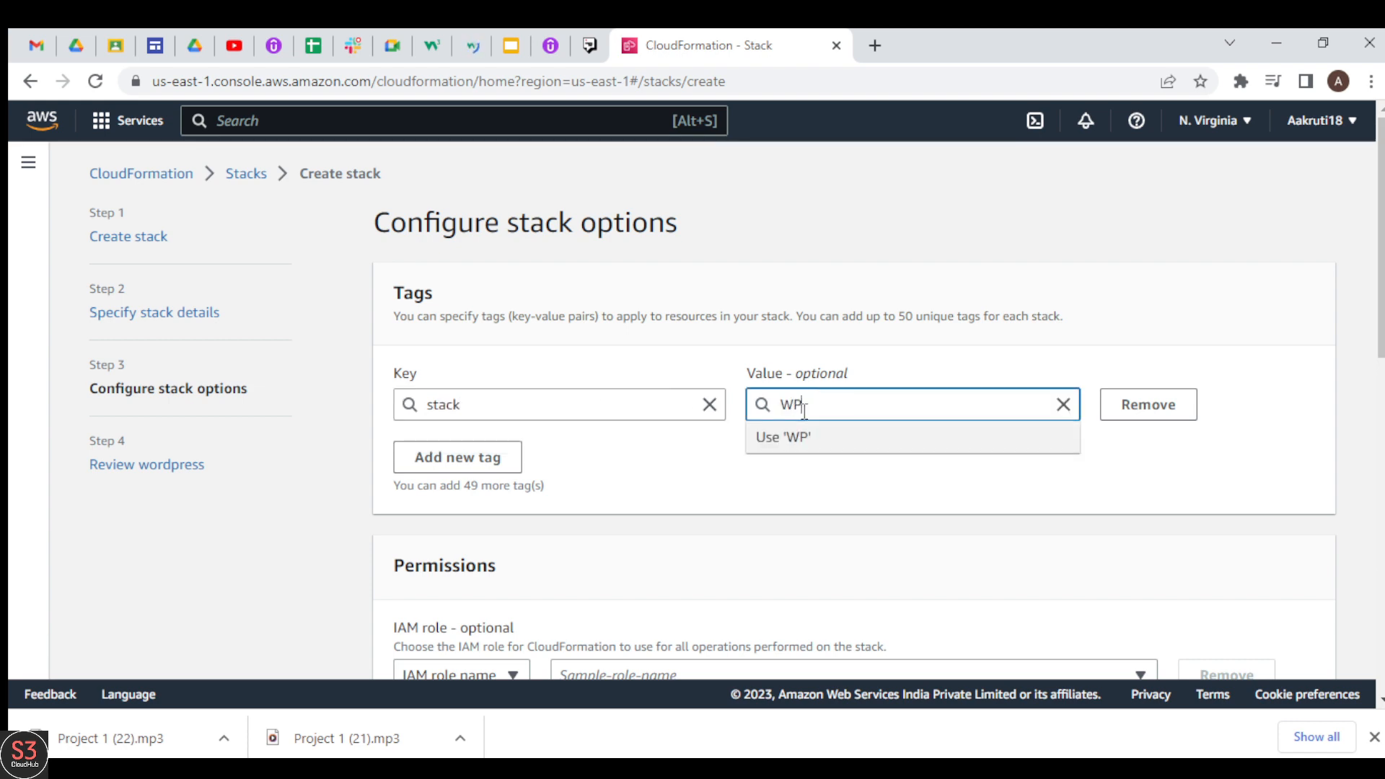
left_click(879, 499)
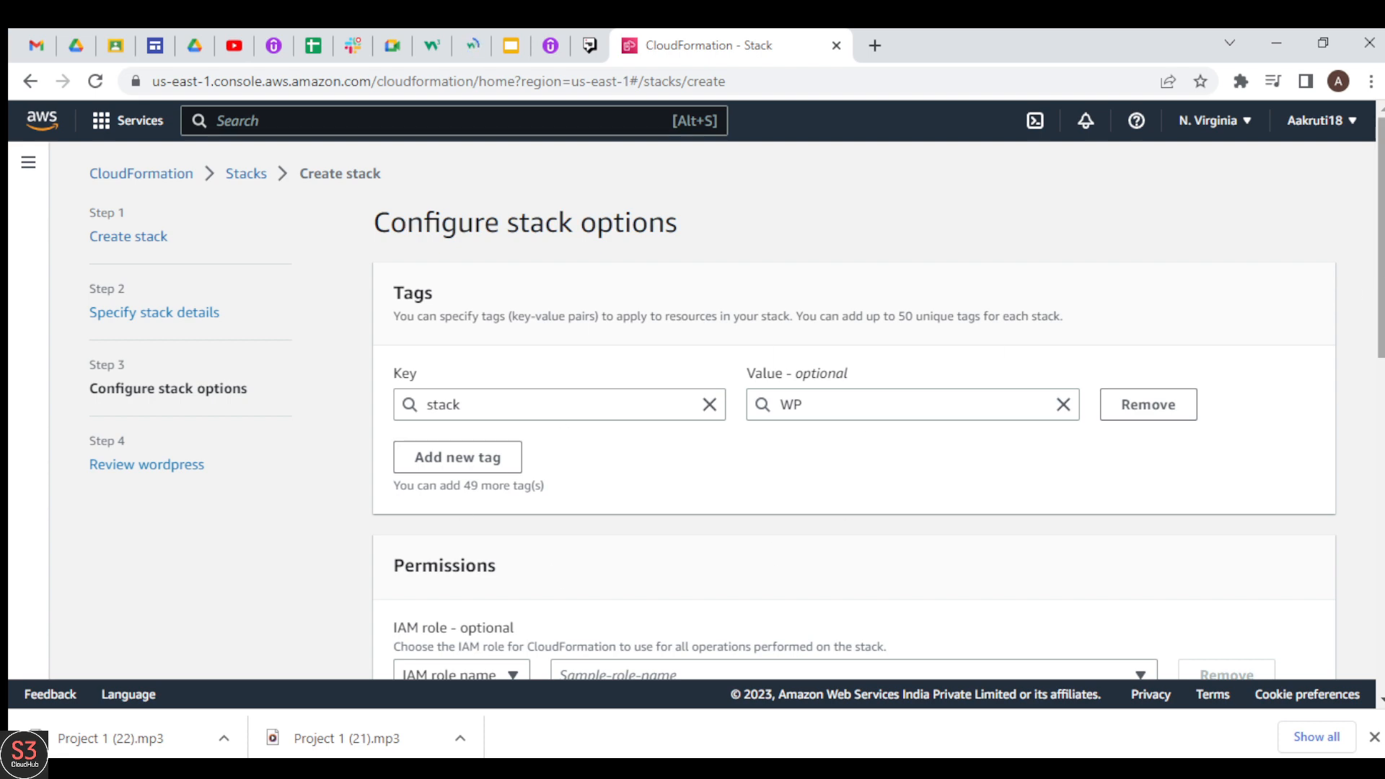
scroll(872, 499, "down", 10)
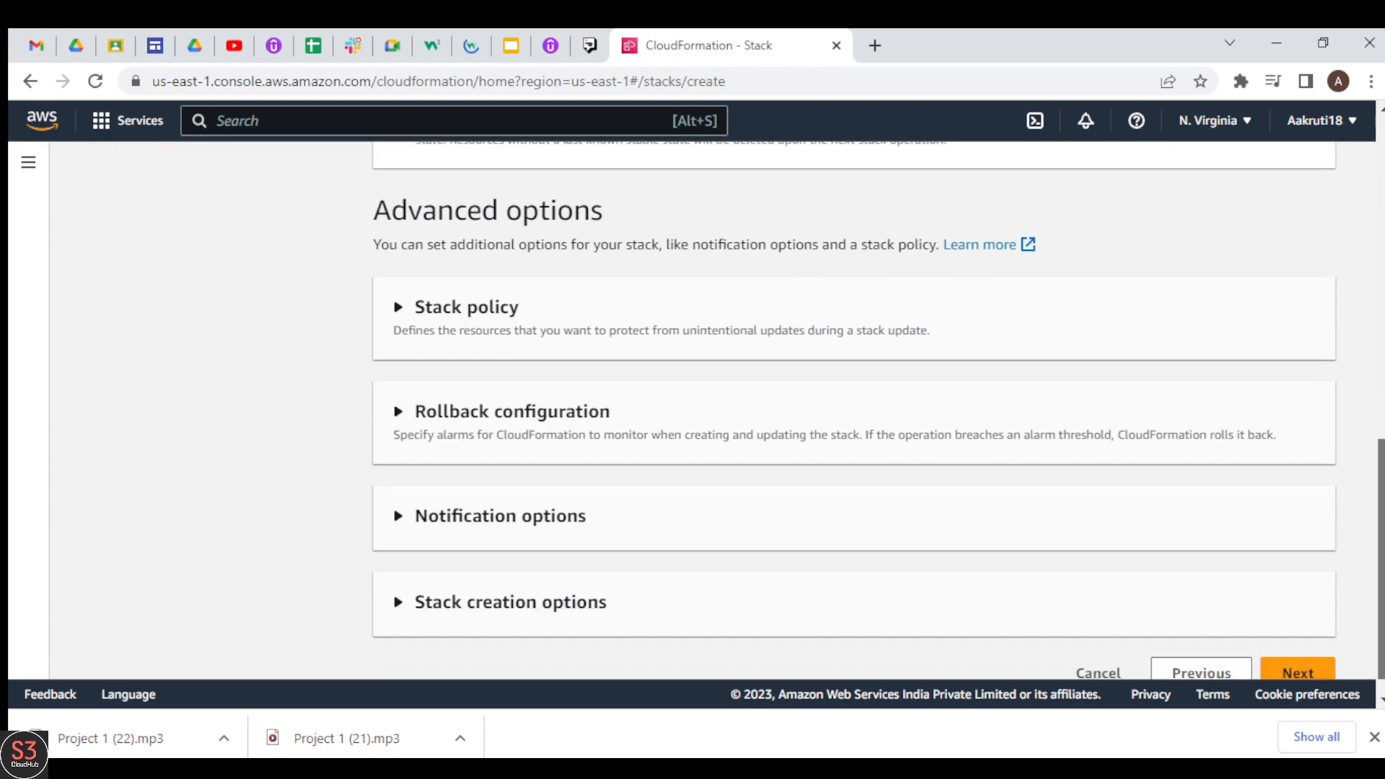
Step: Keep the default advanced options, review the template and parameters, and submit the wordpress stack for creation
left_click(1278, 644)
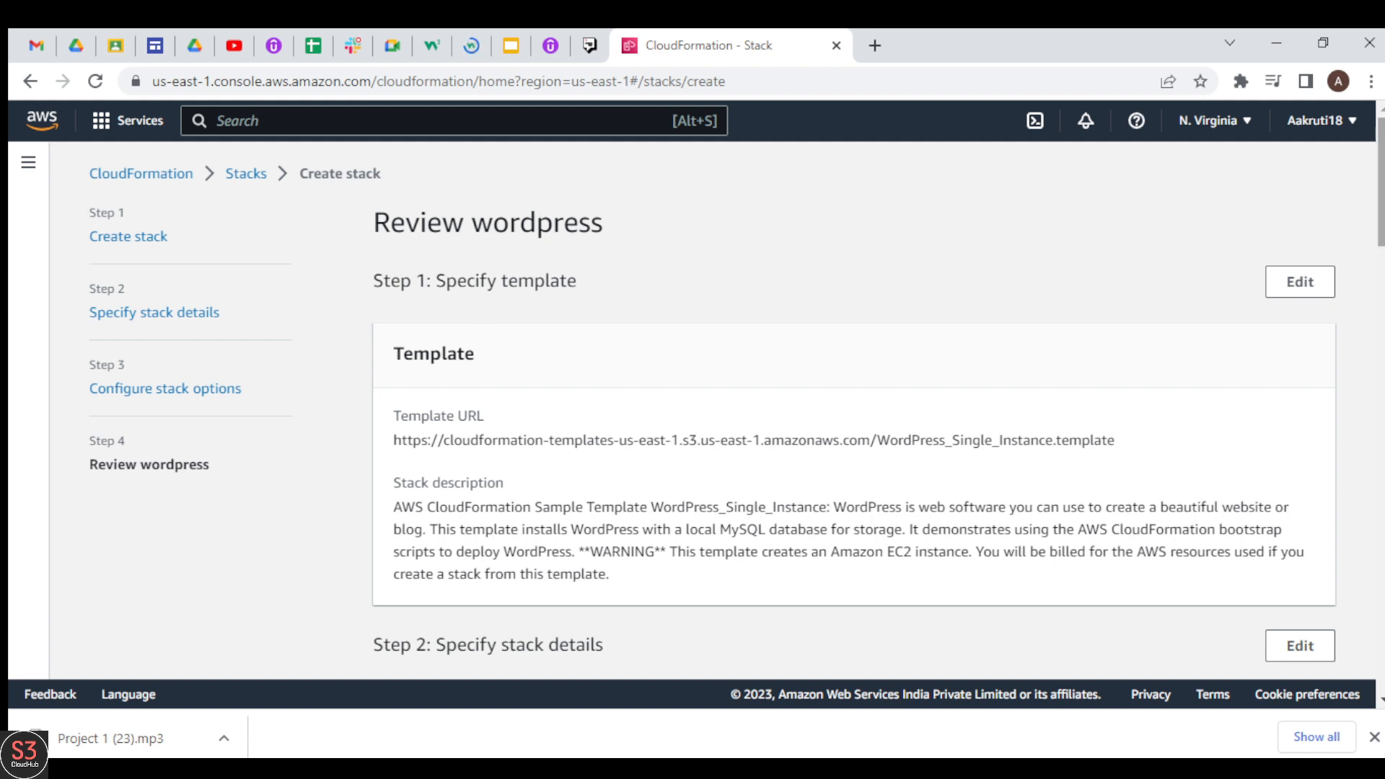
scroll(454, 271, "down", 5)
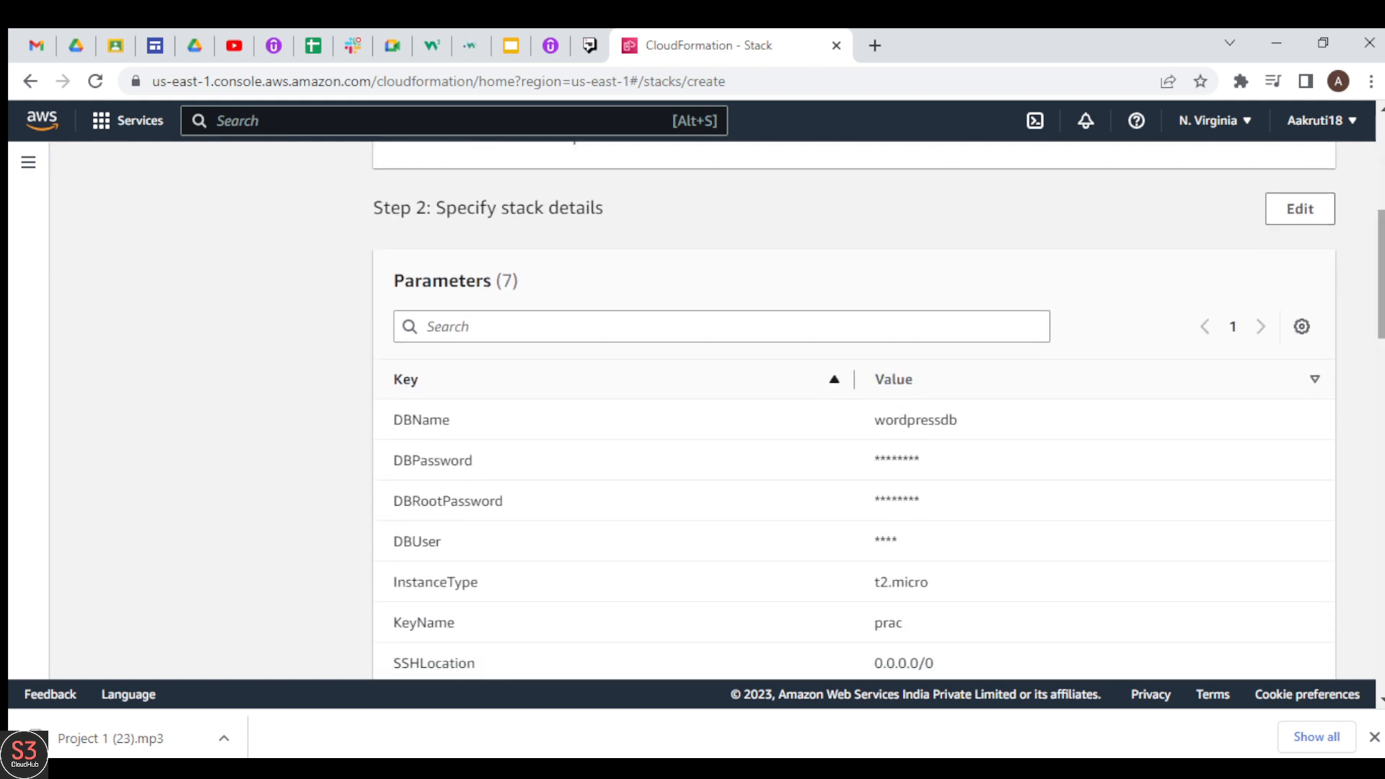
left_click_drag(396, 276, 534, 297)
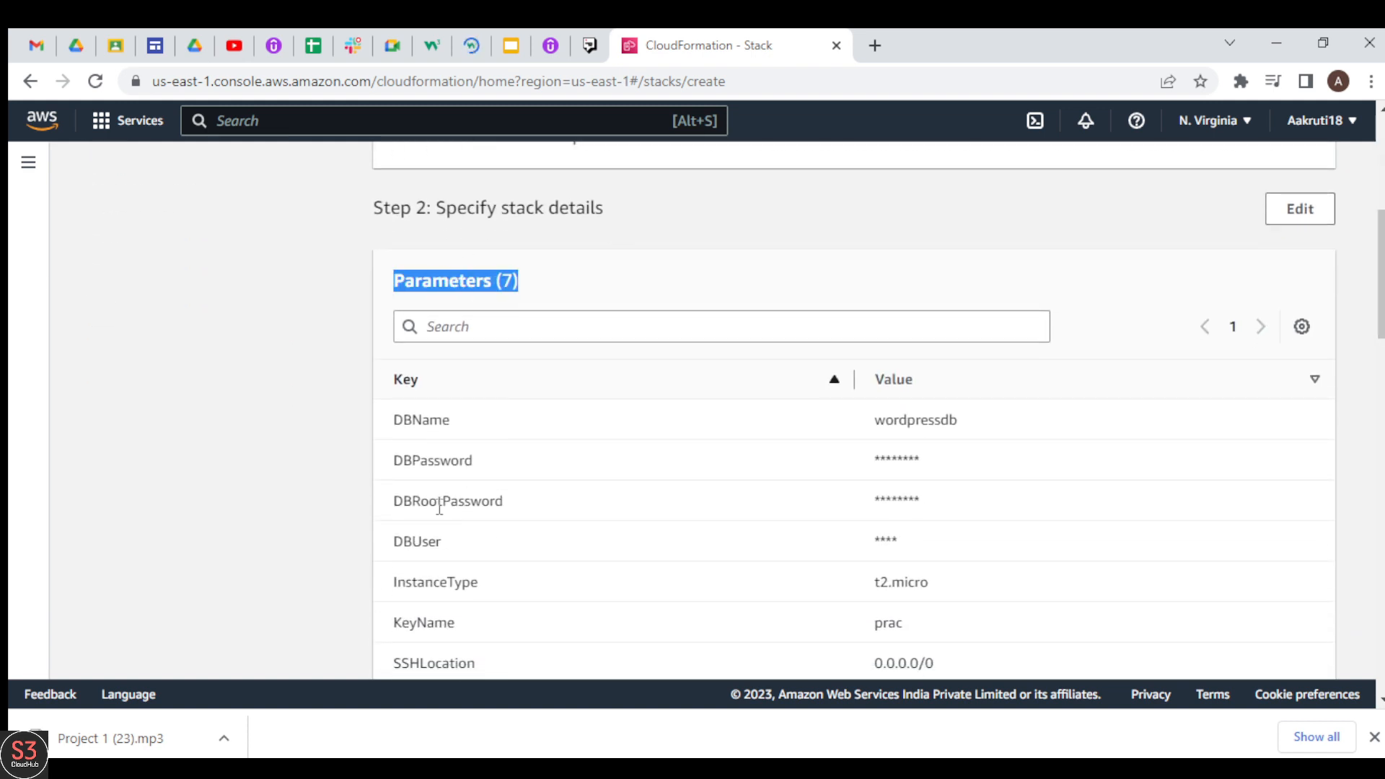
left_click_drag(1383, 281, 1381, 633)
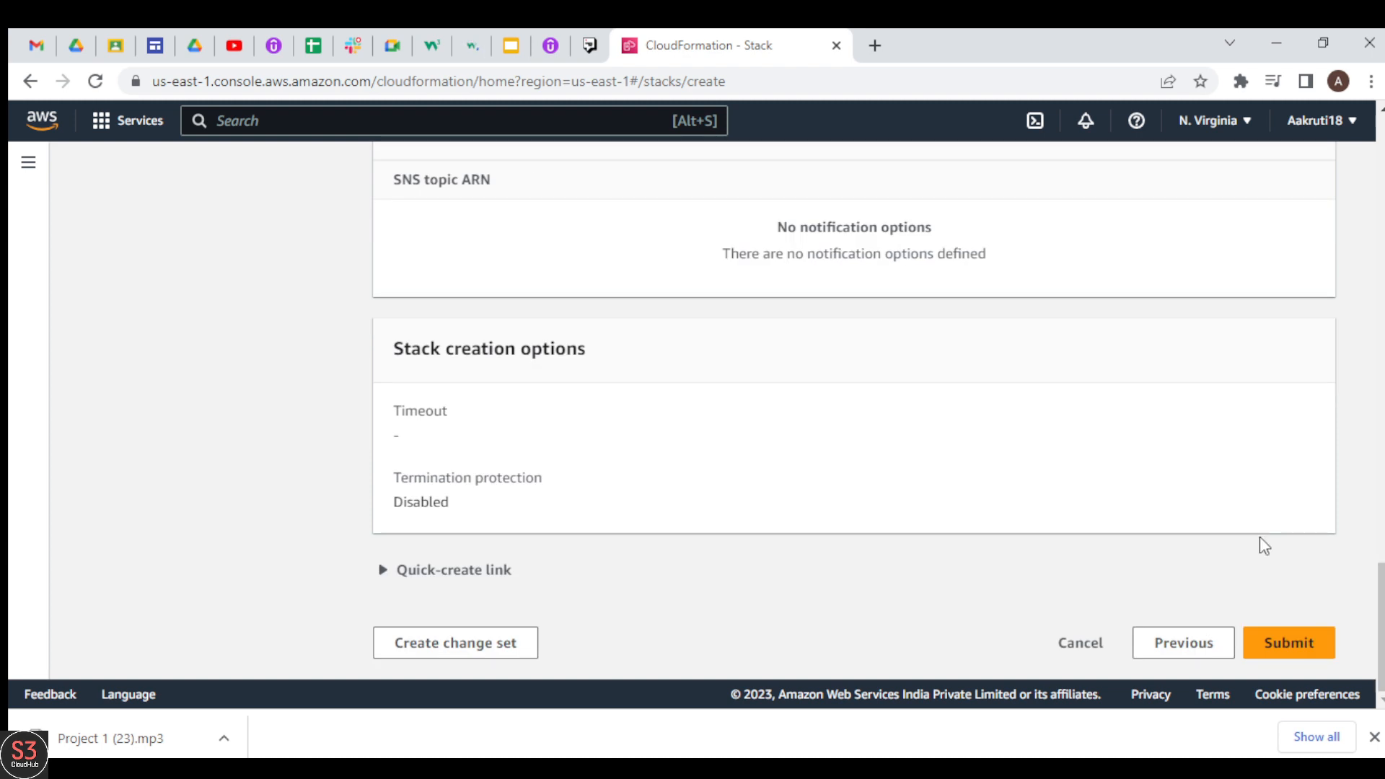
left_click(1284, 639)
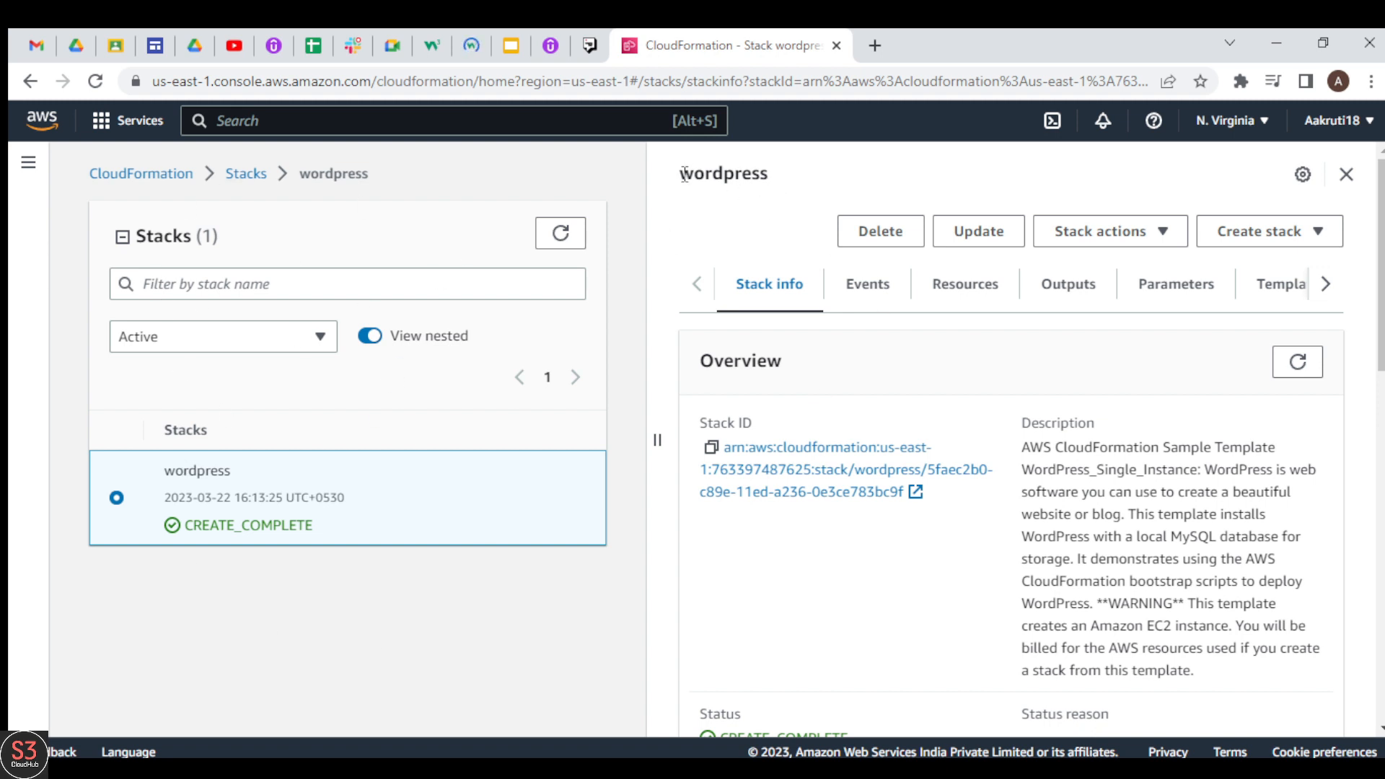
Step: Examine the wordpress stack's overview information and its list of creation events
left_click_drag(683, 174, 773, 185)
left_click(775, 185)
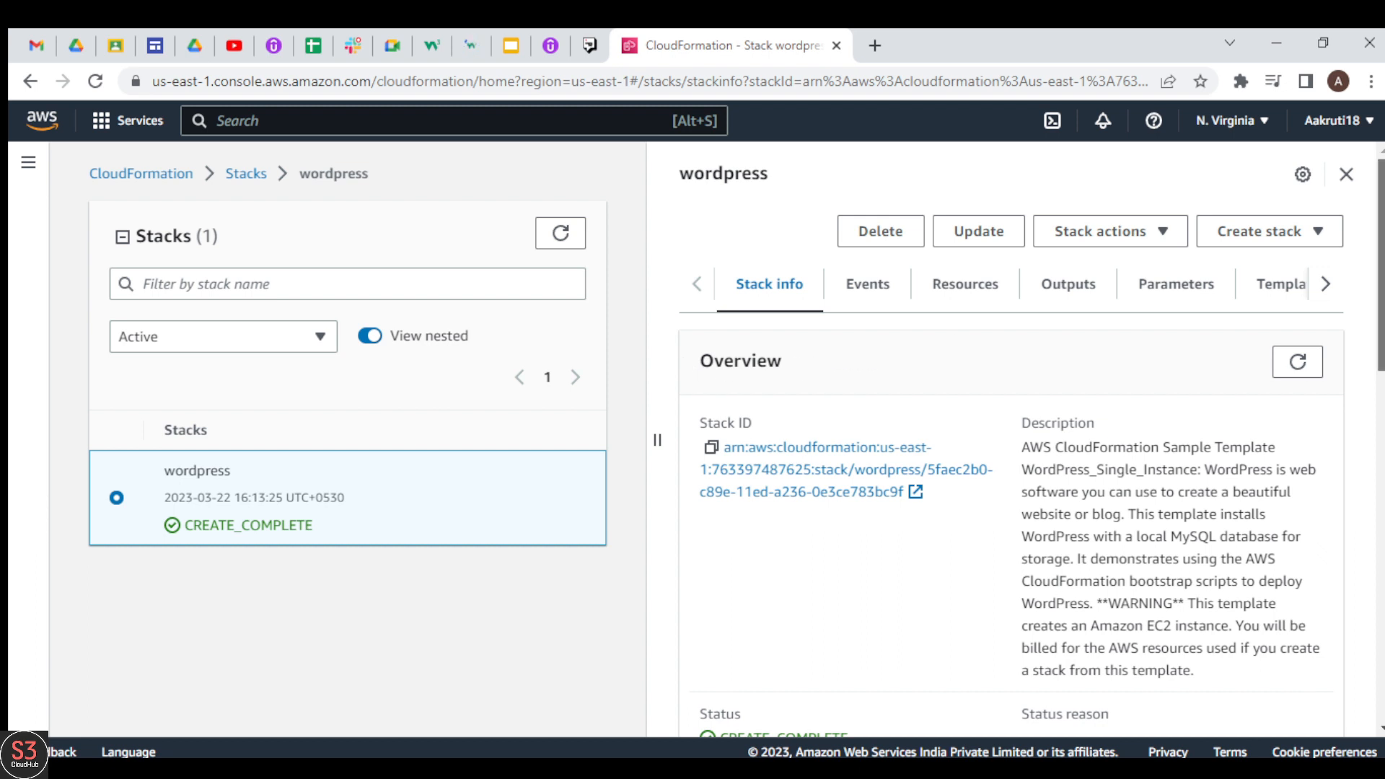
scroll(801, 375, "down", 1)
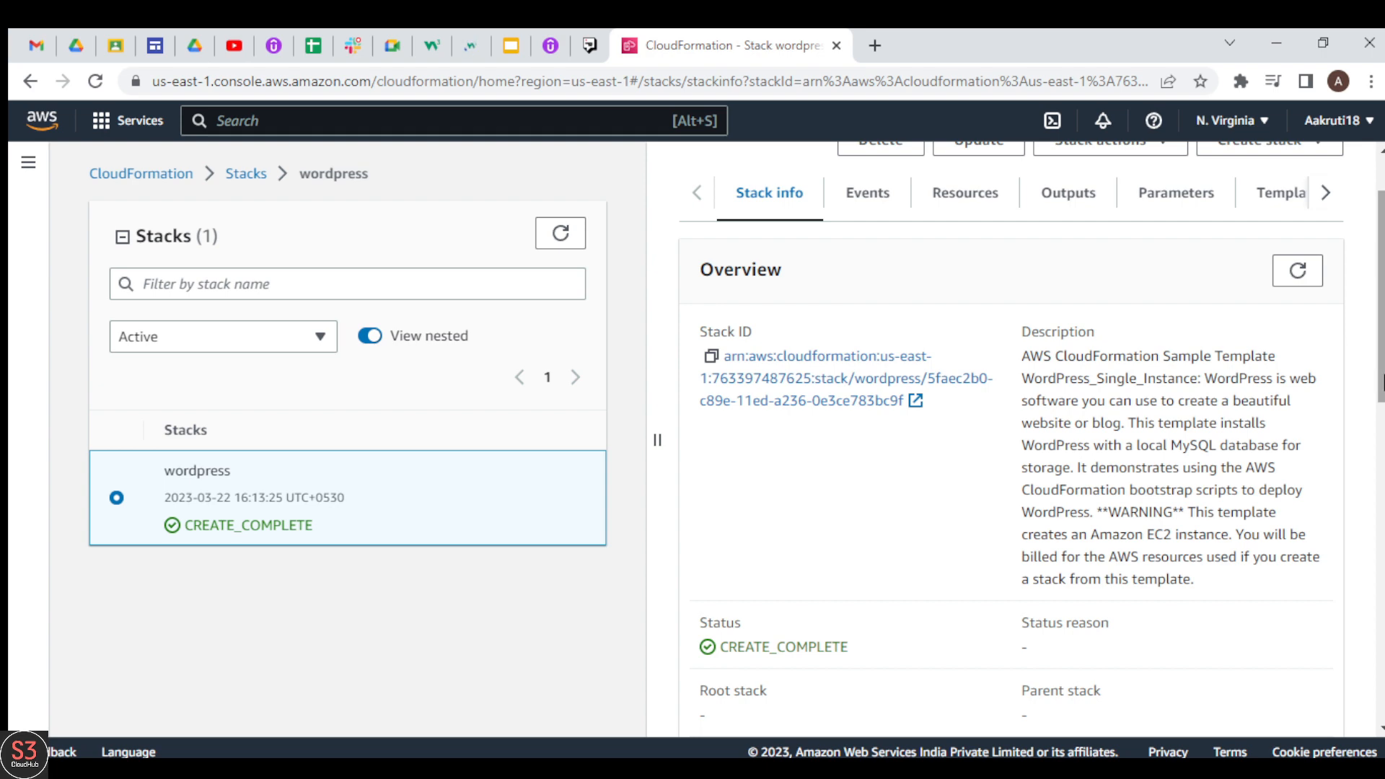
left_click_drag(1383, 382, 1382, 346)
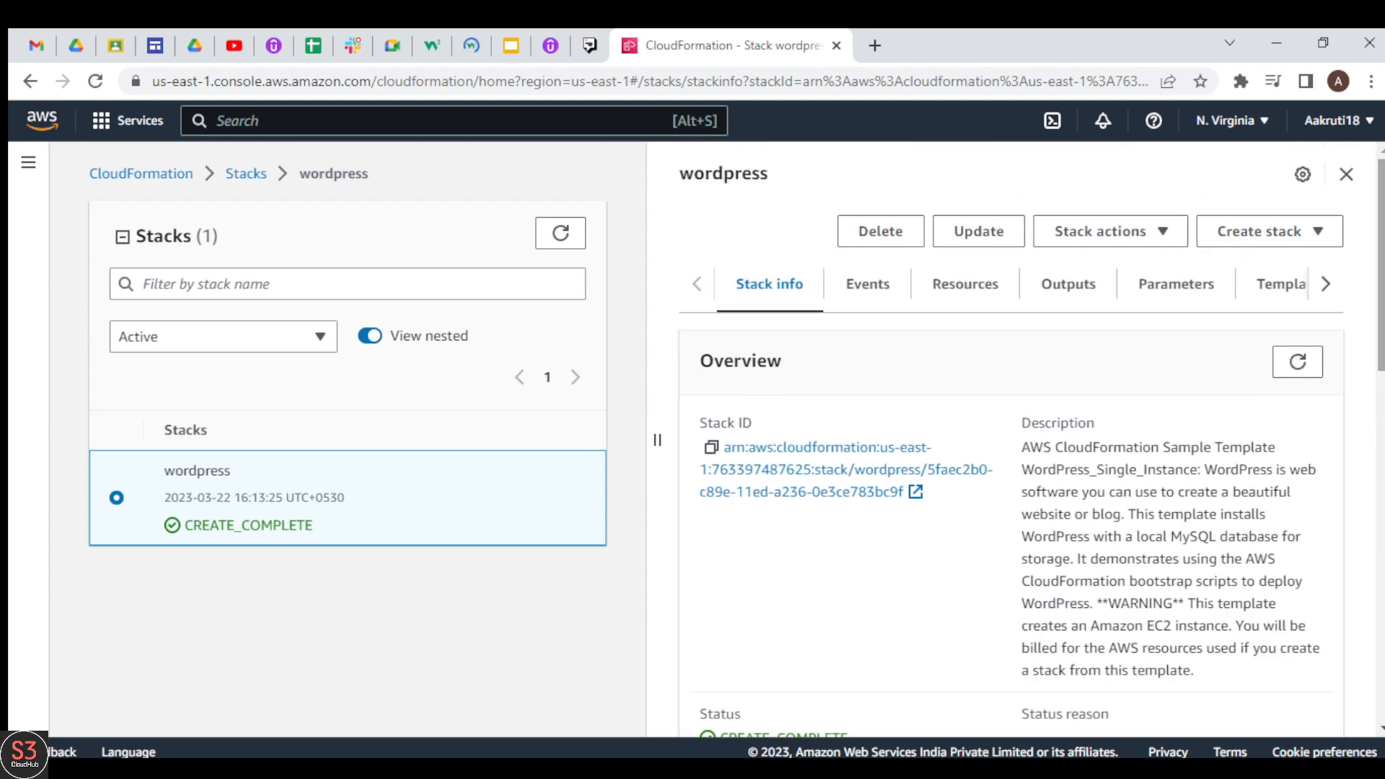
left_click(872, 298)
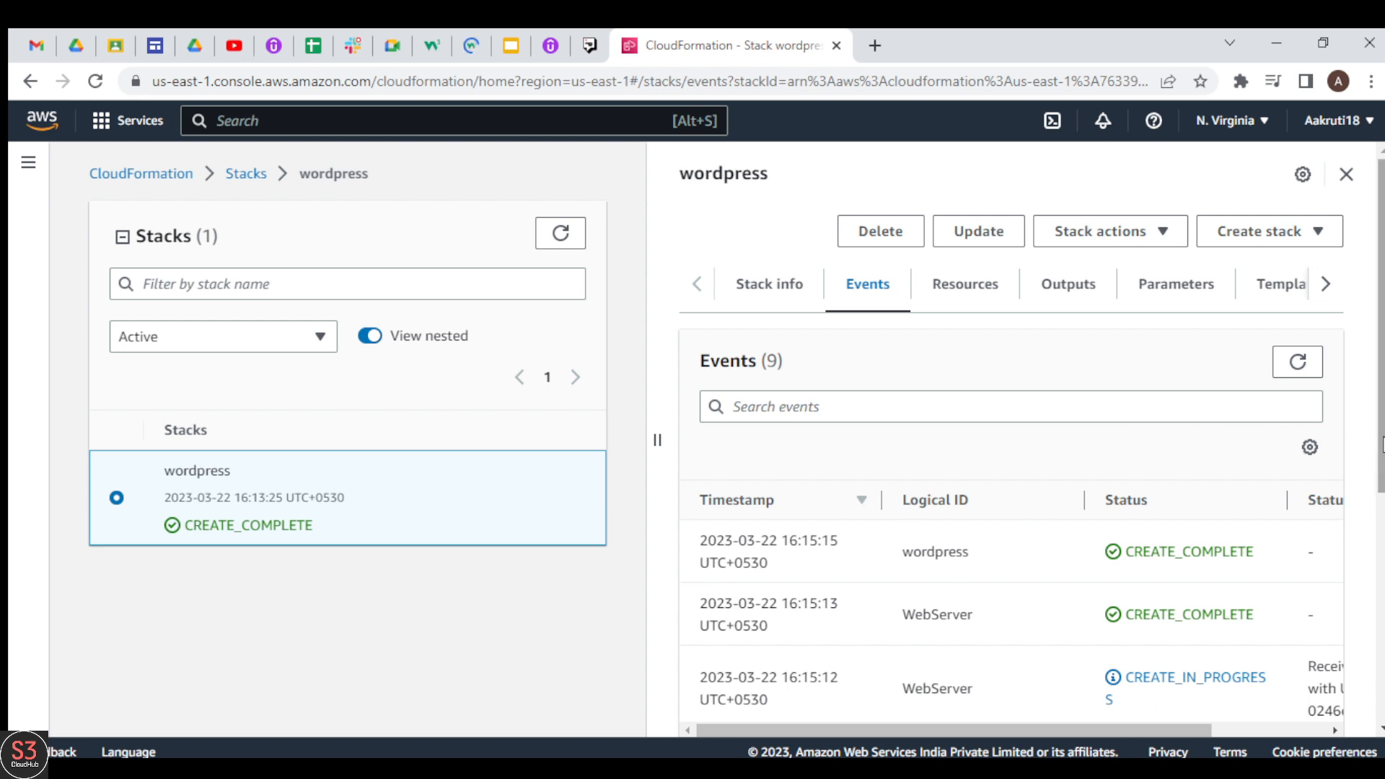
left_click_drag(1382, 444, 1382, 502)
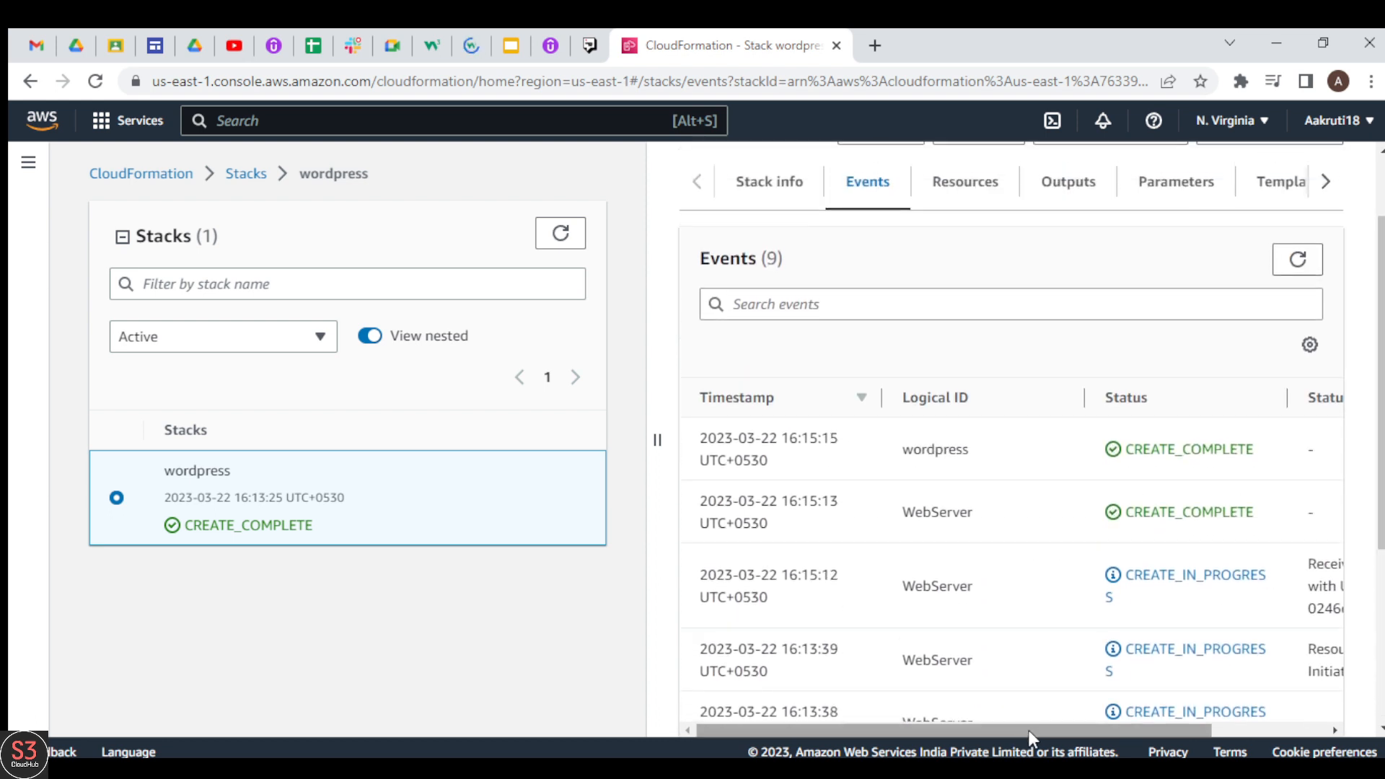
left_click_drag(1028, 730, 992, 734)
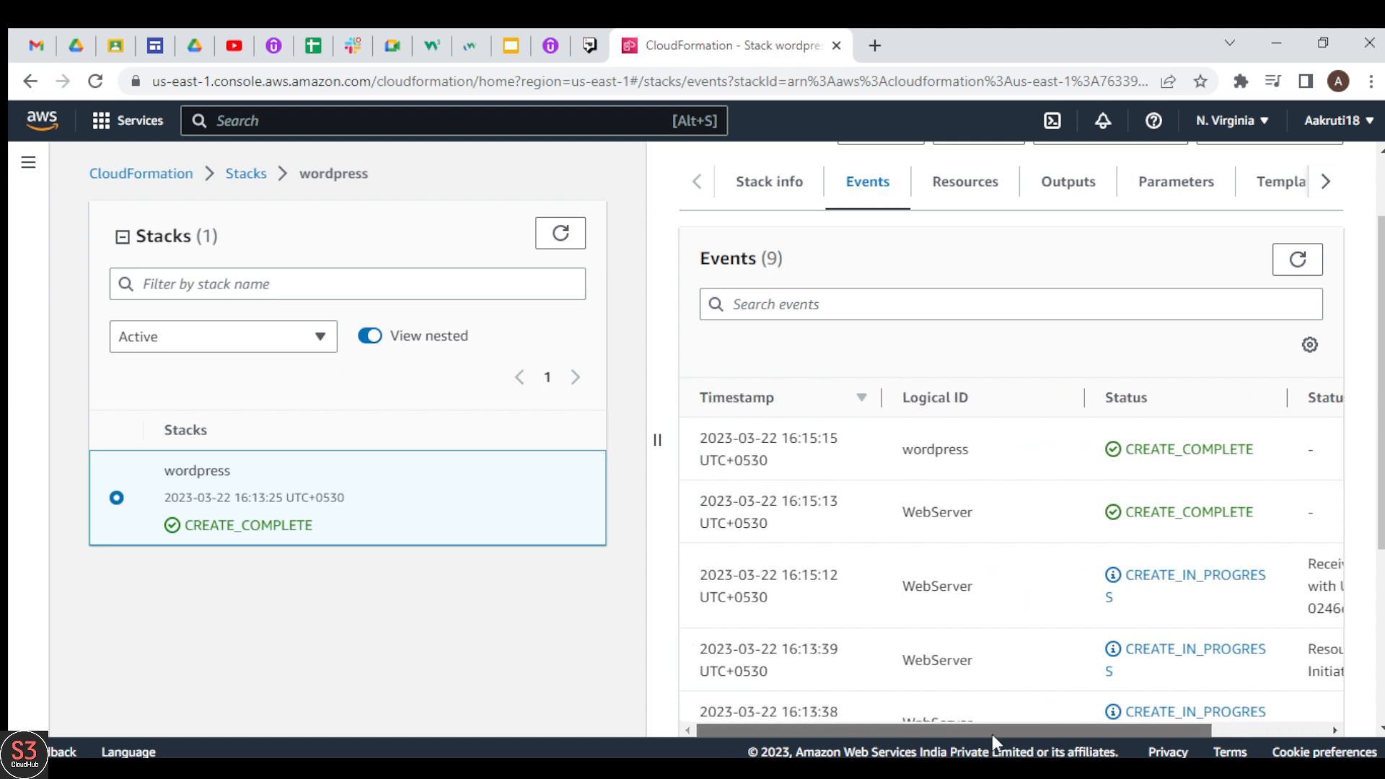
Step: Review the wordpress stack's resources, outputs and parameters
left_click(967, 191)
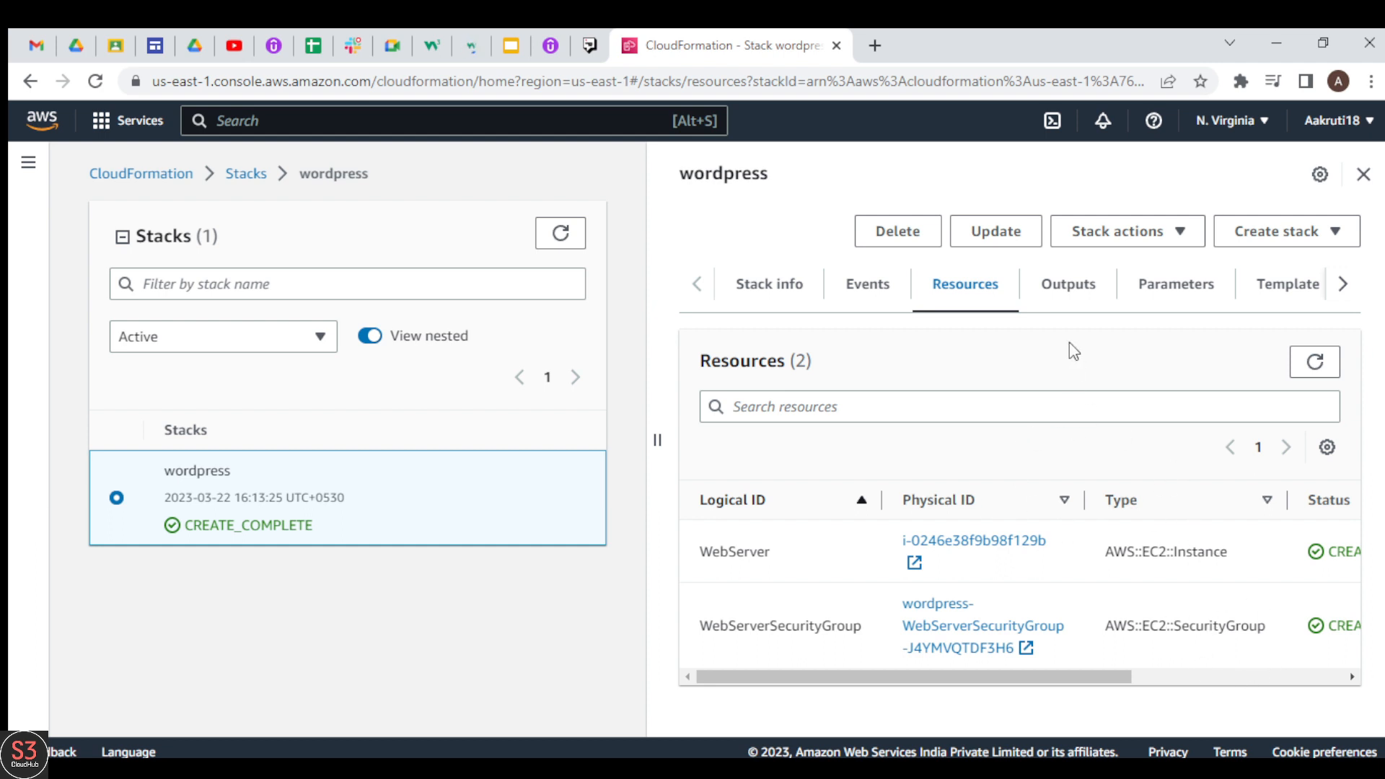
left_click(1088, 292)
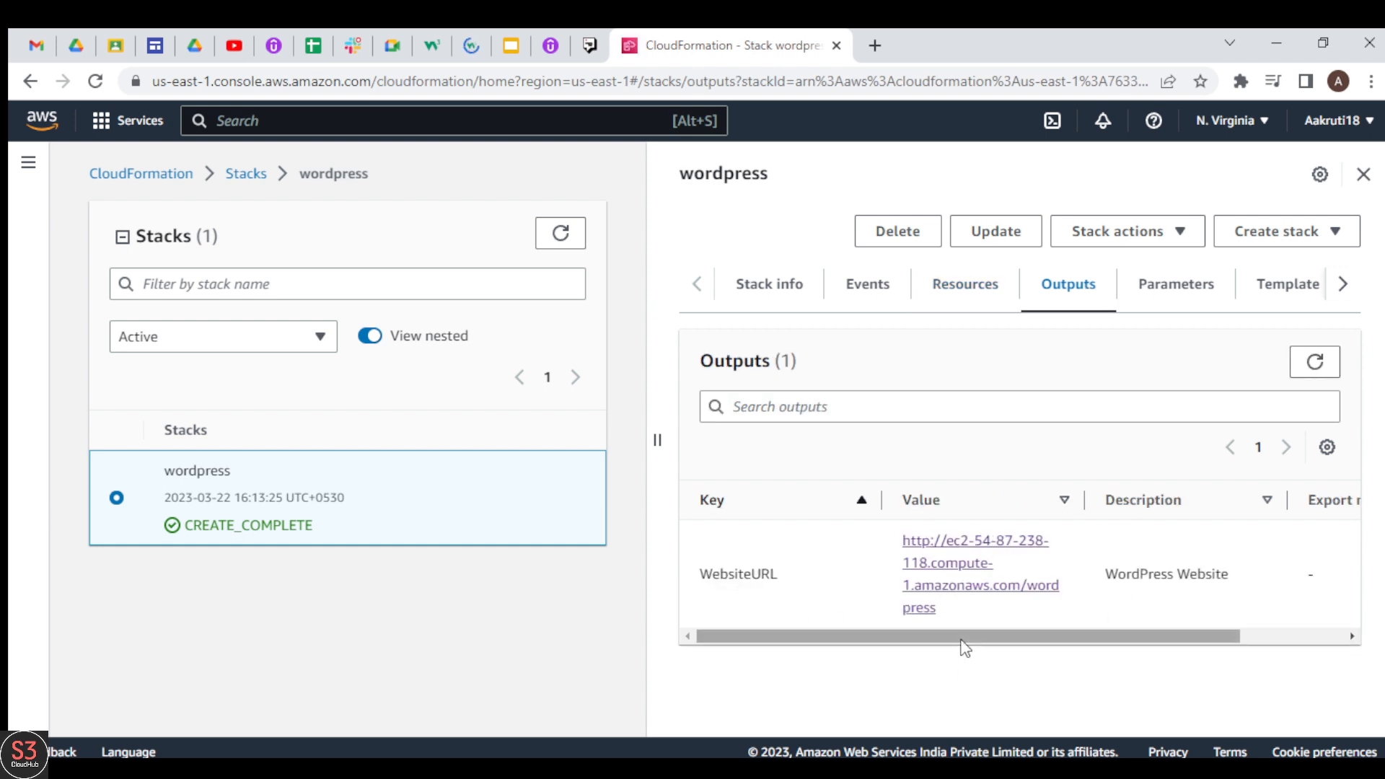
left_click_drag(961, 640, 918, 655)
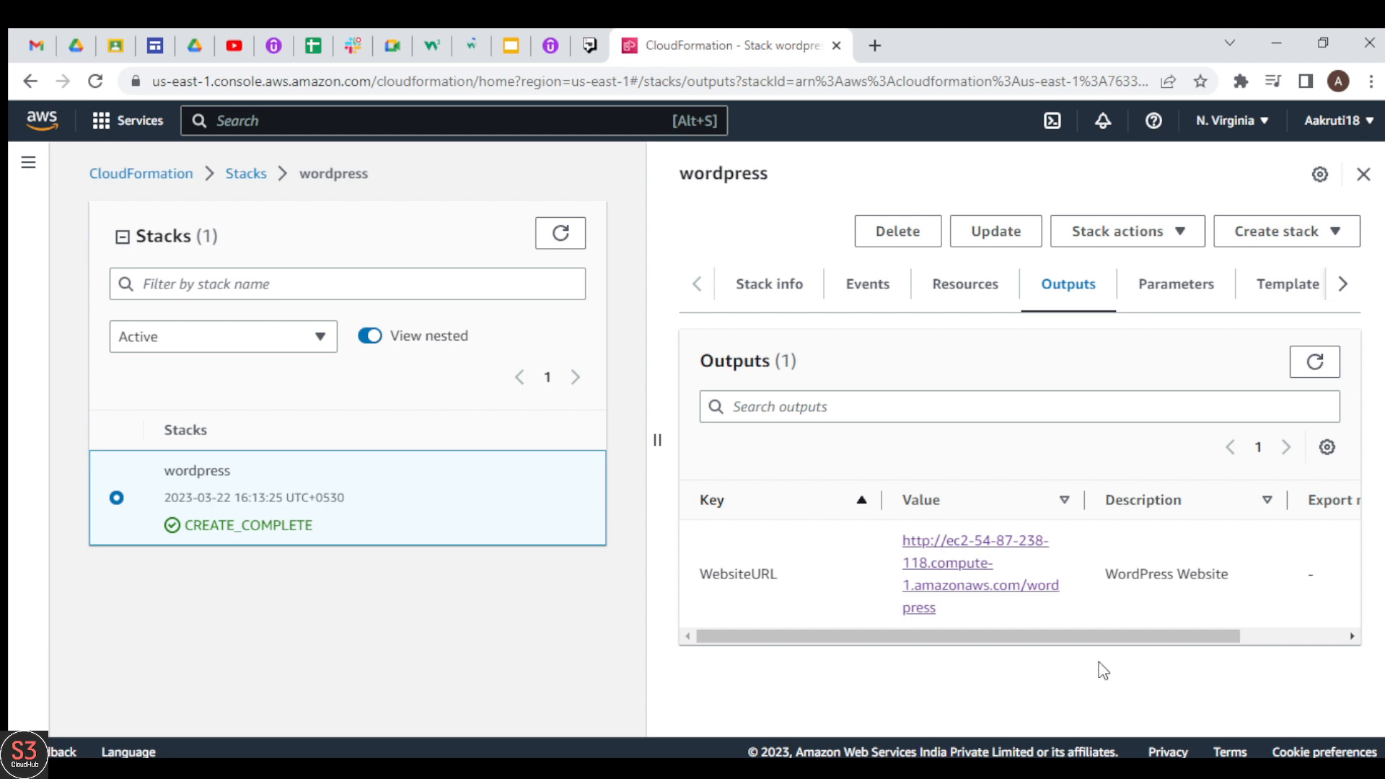
left_click(1169, 289)
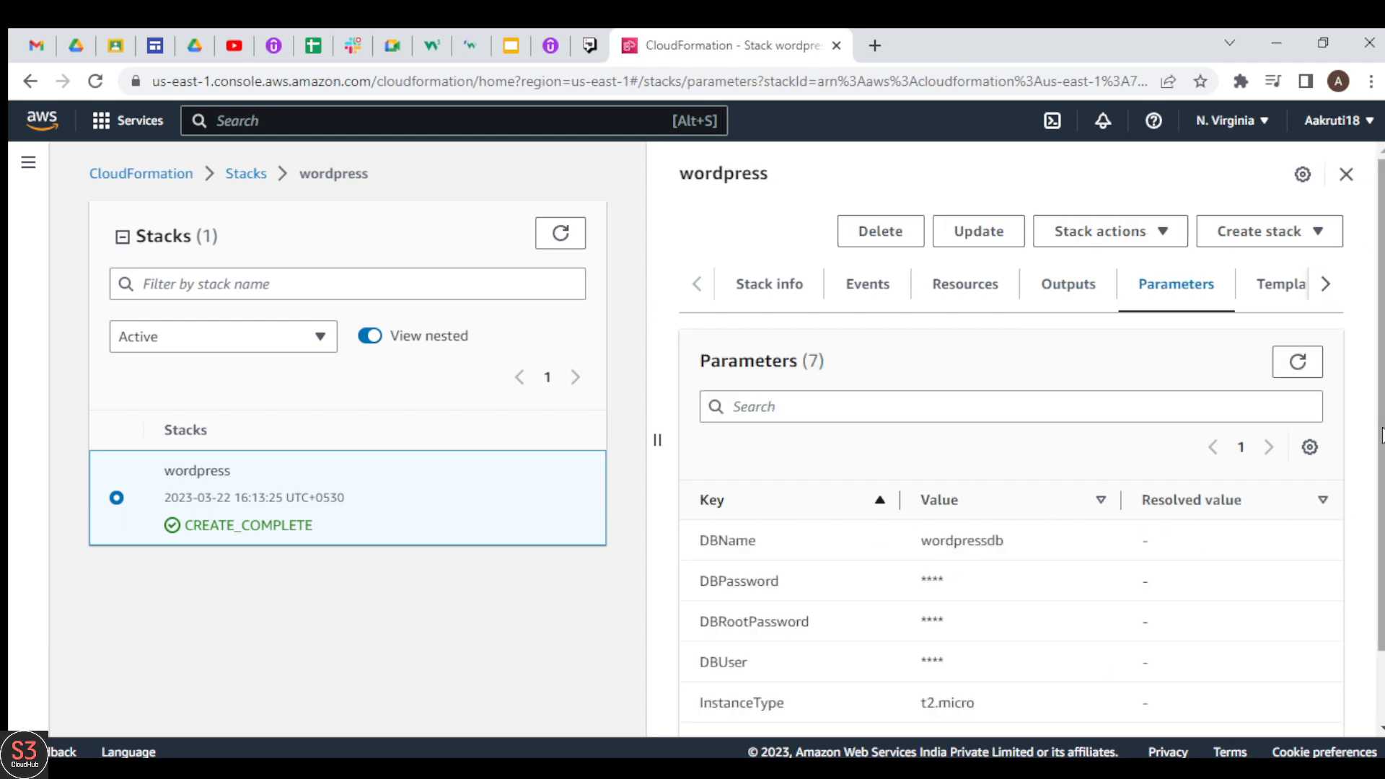
scroll(1379, 596, "down", 1)
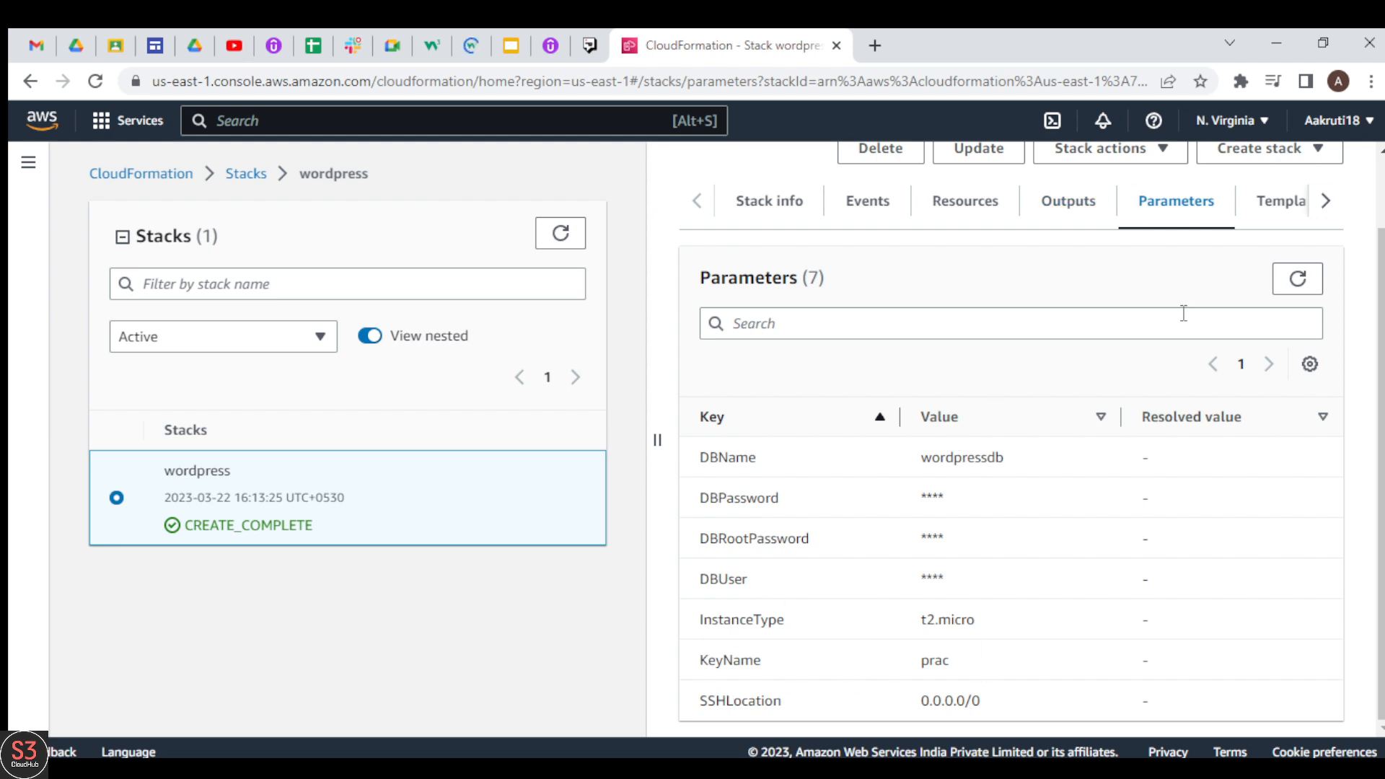
Step: Read through the wordpress stack's template code, including its parameter definitions
left_click(1325, 201)
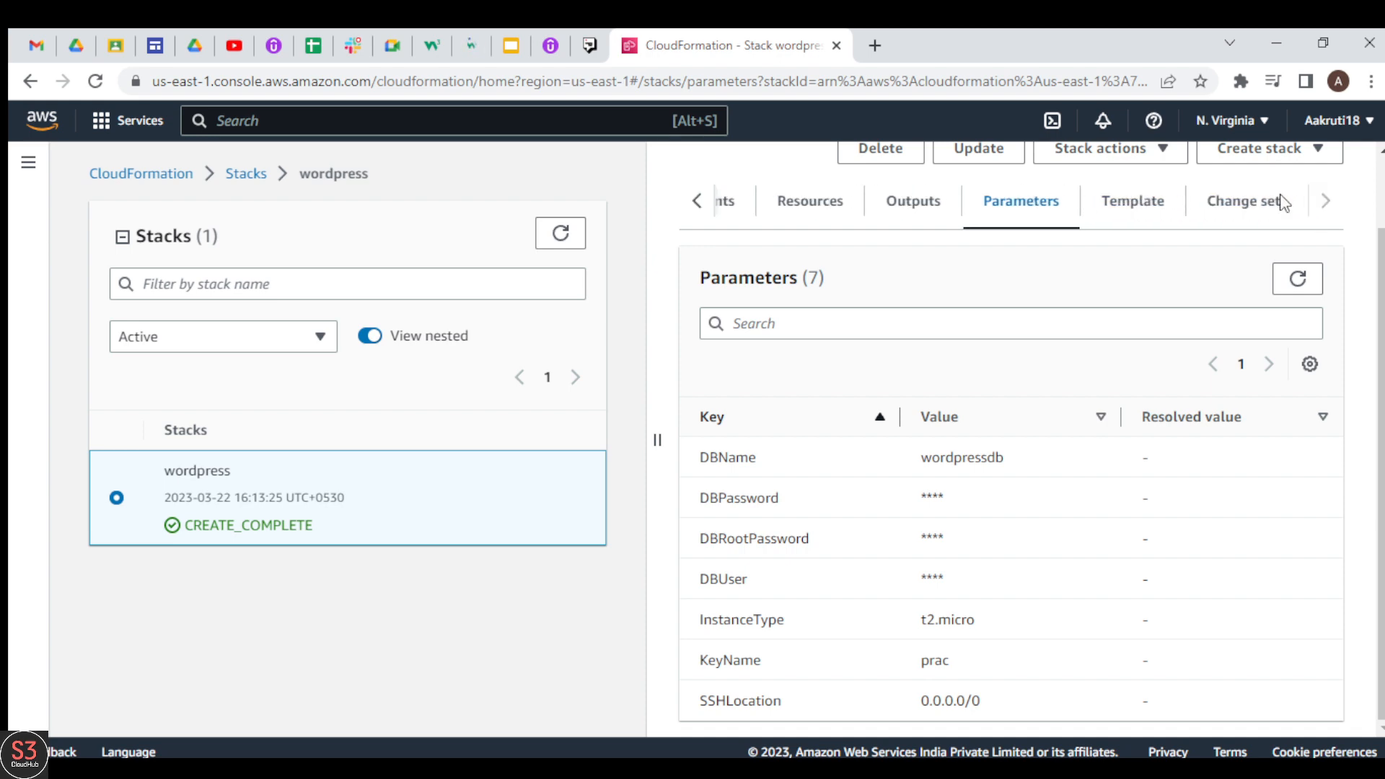
left_click(1126, 204)
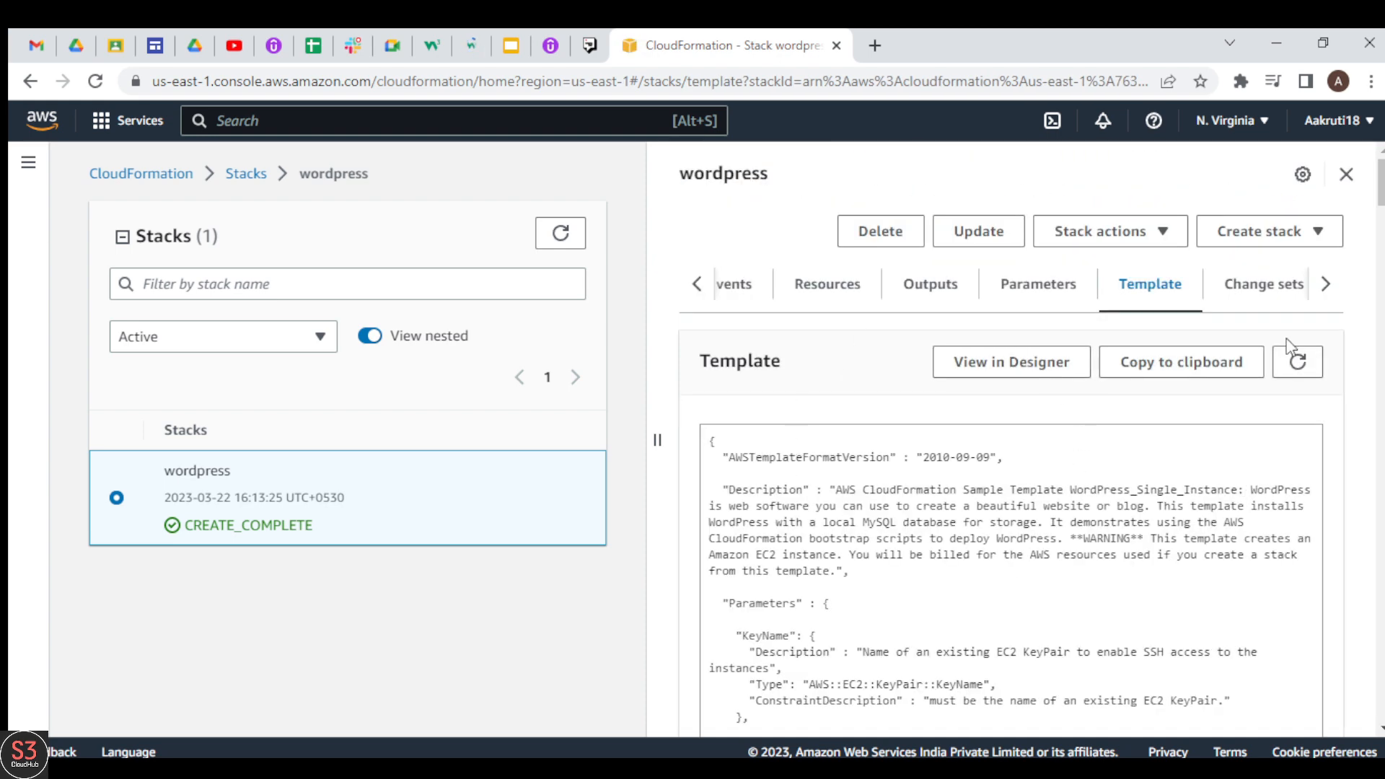
scroll(1290, 346, "down", 7)
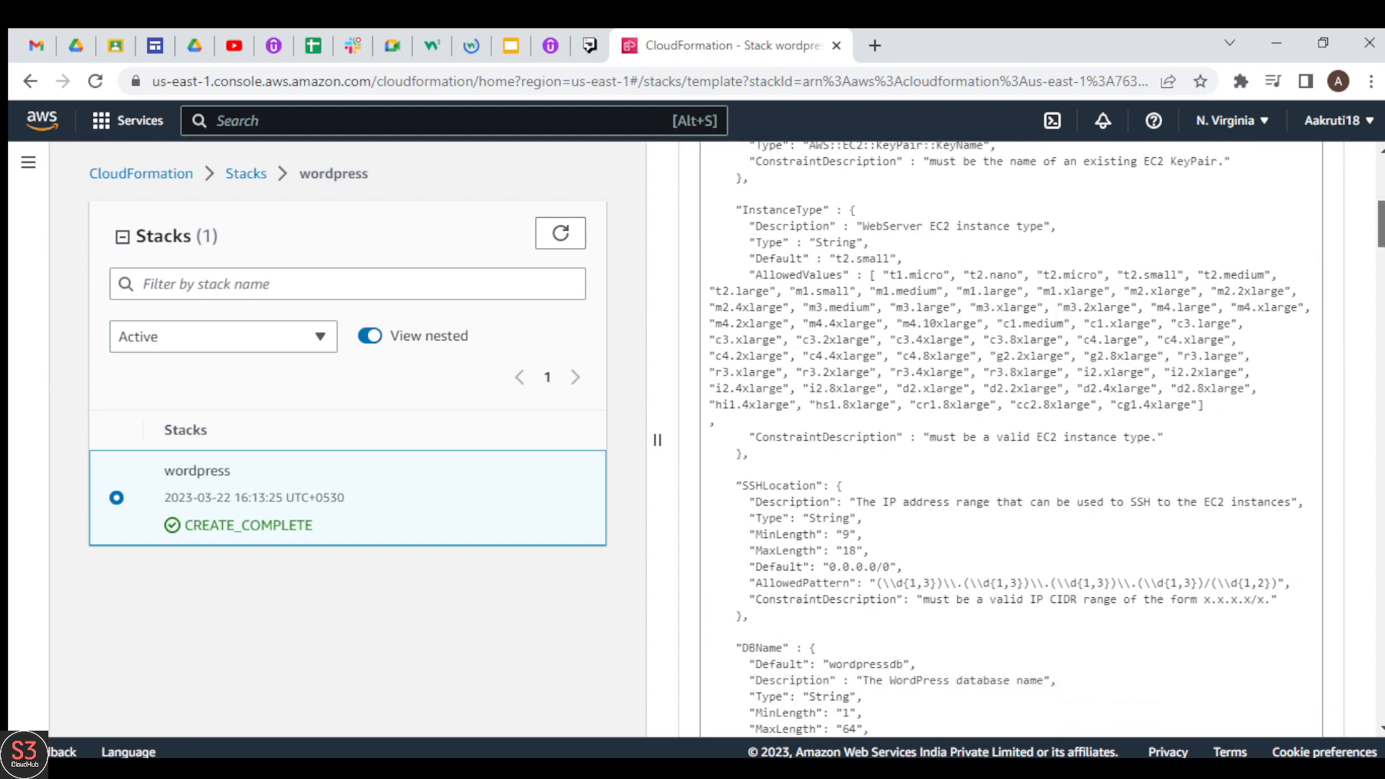
scroll(881, 416, "down", 1)
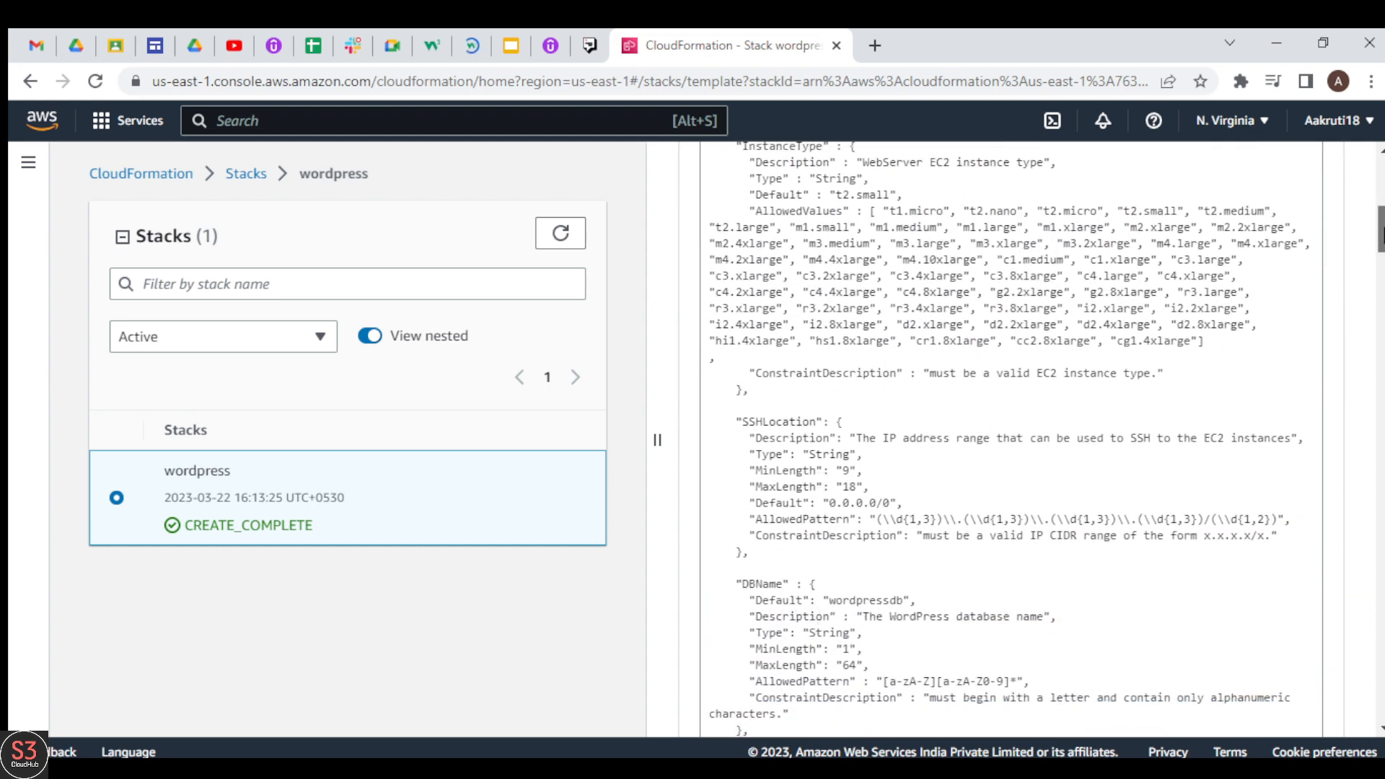
left_click_drag(1378, 227, 1379, 180)
Step: Open the WordPress installation page from the WebsiteURL in the stack's outputs
left_click(962, 288)
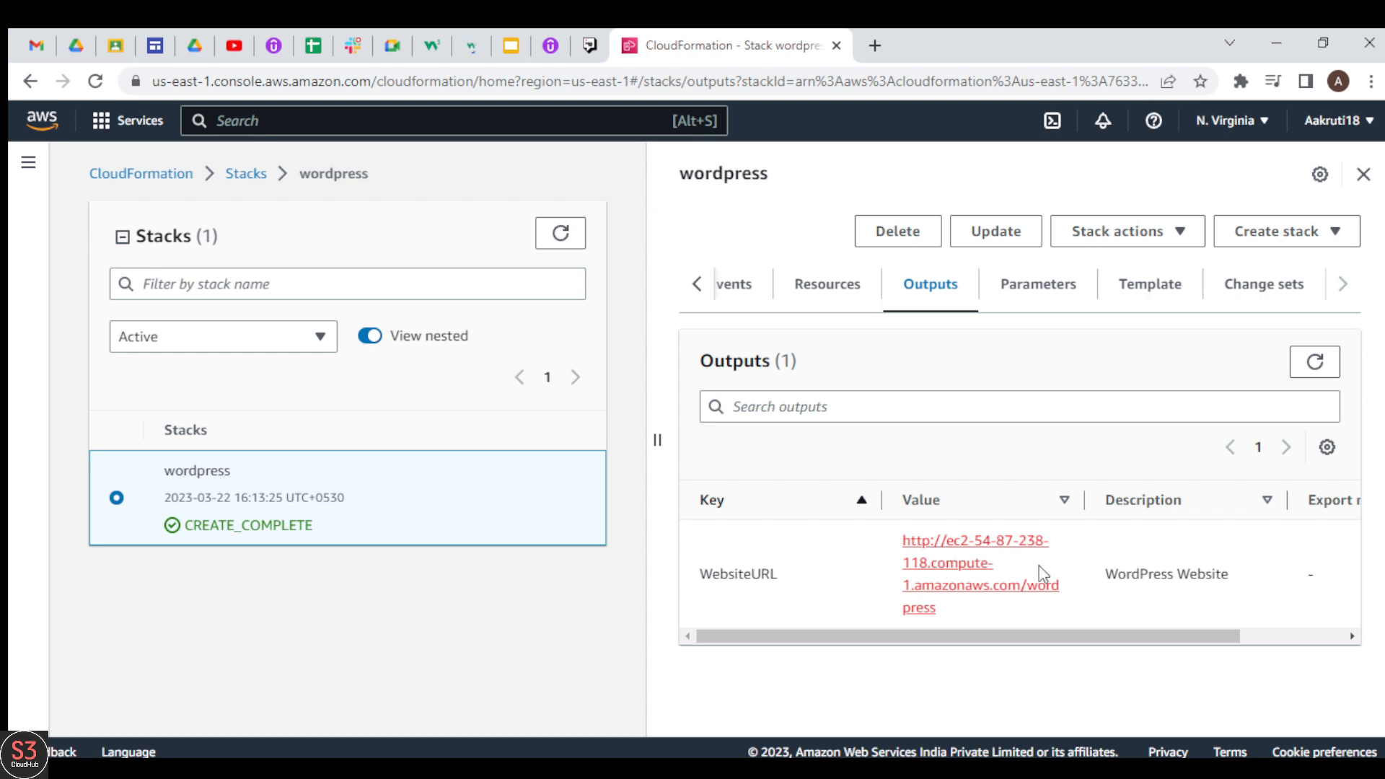
left_click(1041, 585)
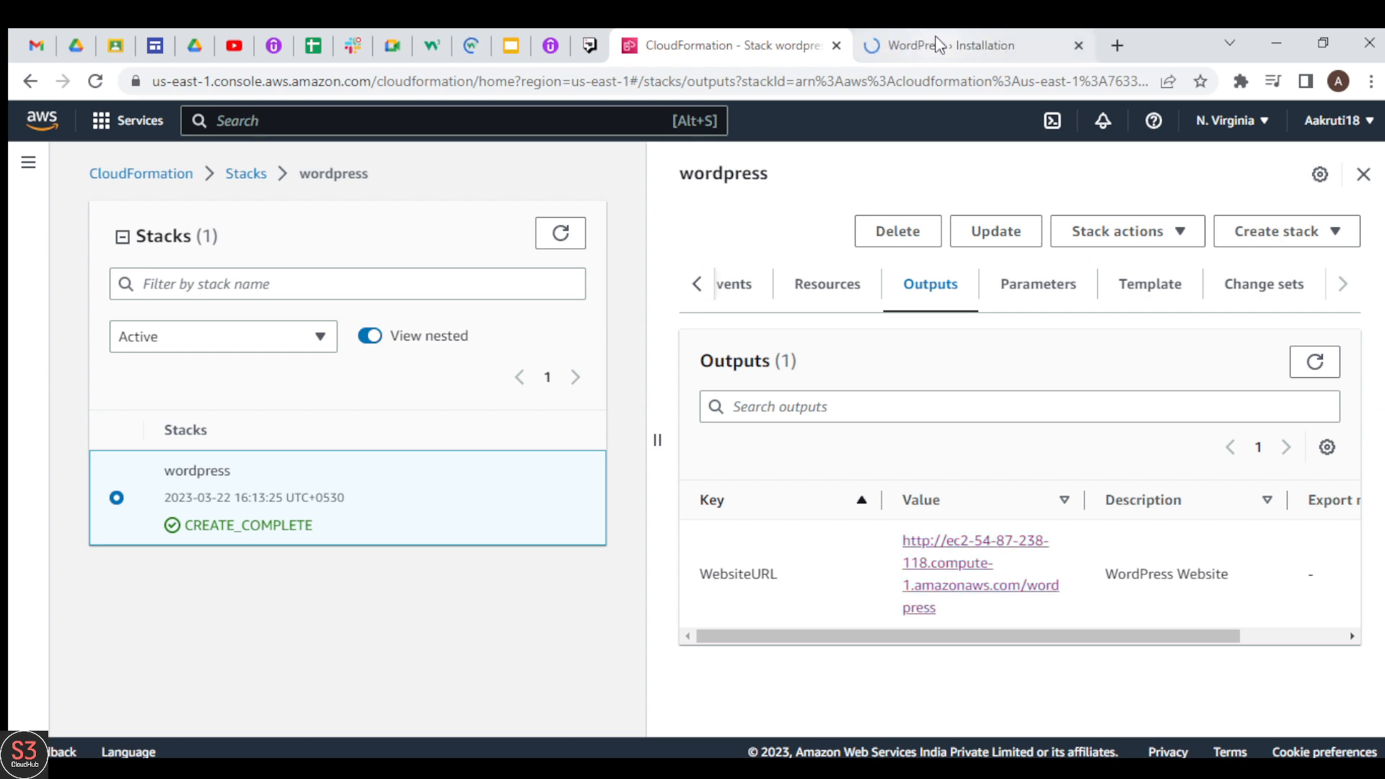
left_click(935, 40)
scroll(1022, 133, "up", 2)
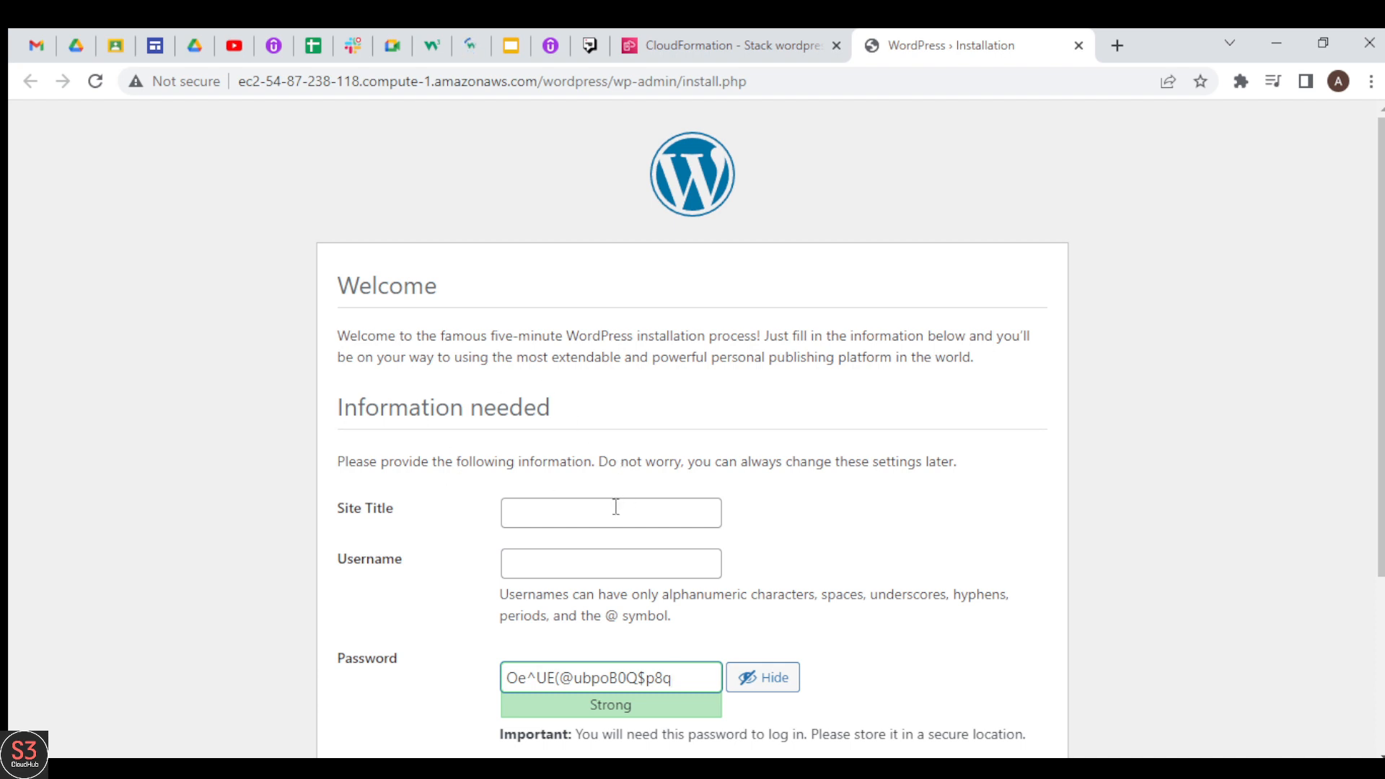
Step: Enter Mysupercomputer as the WordPress site title and user as the username
left_click(543, 505)
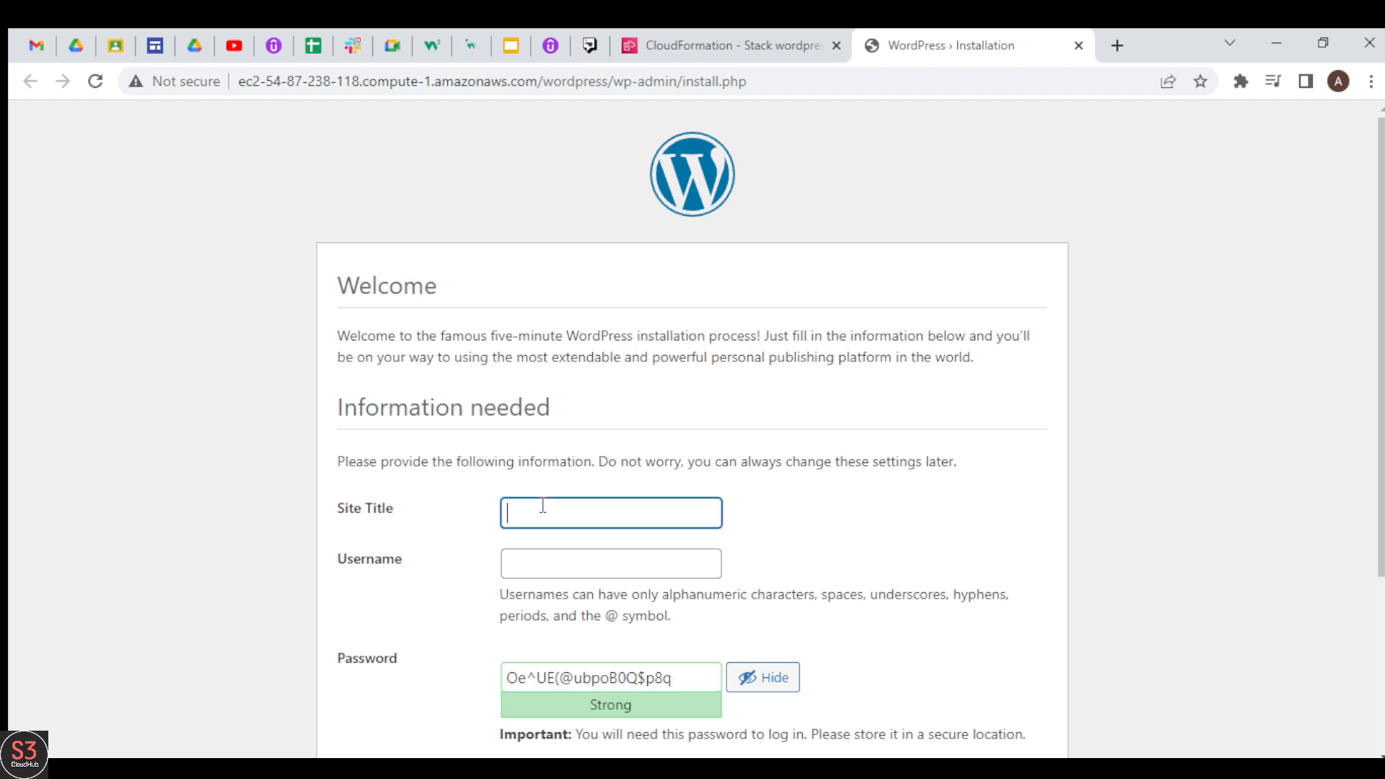
left_click(682, 565)
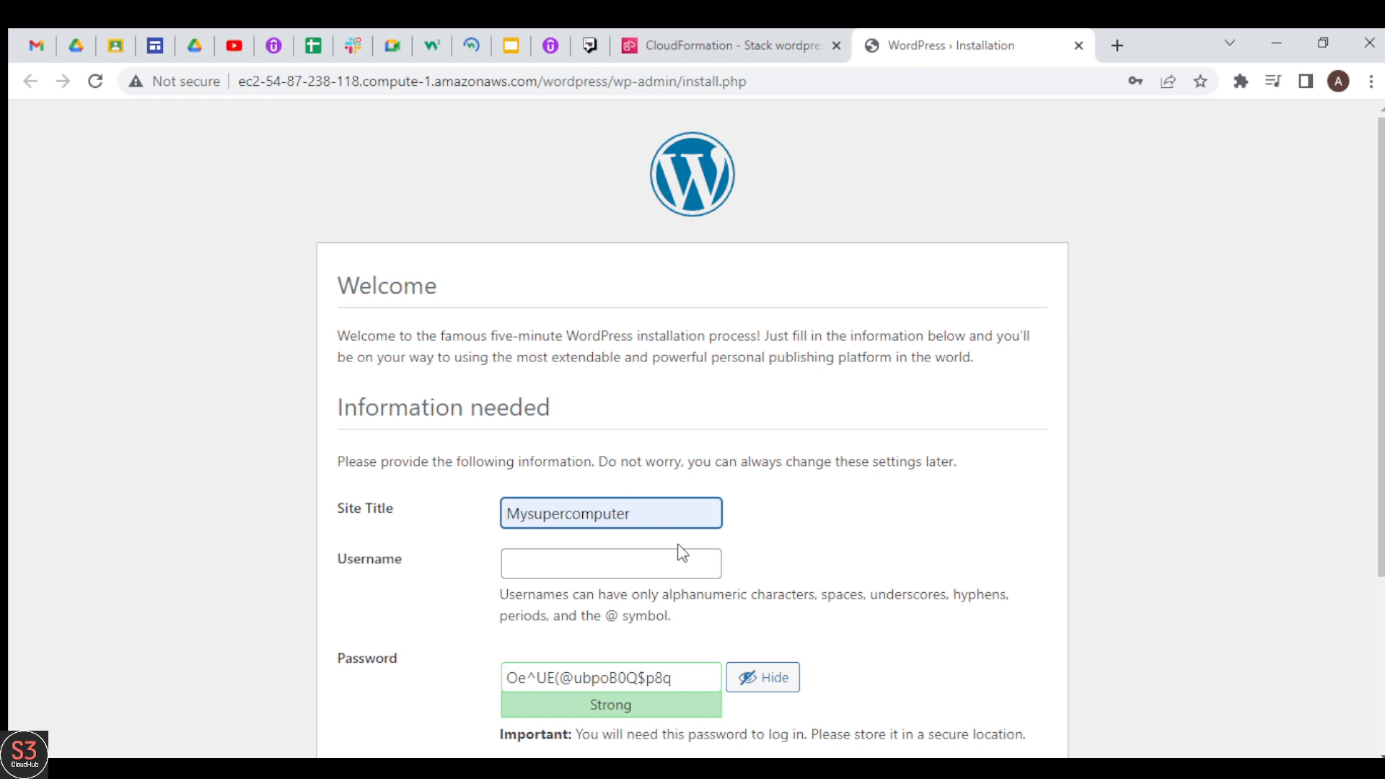
left_click(344, 564)
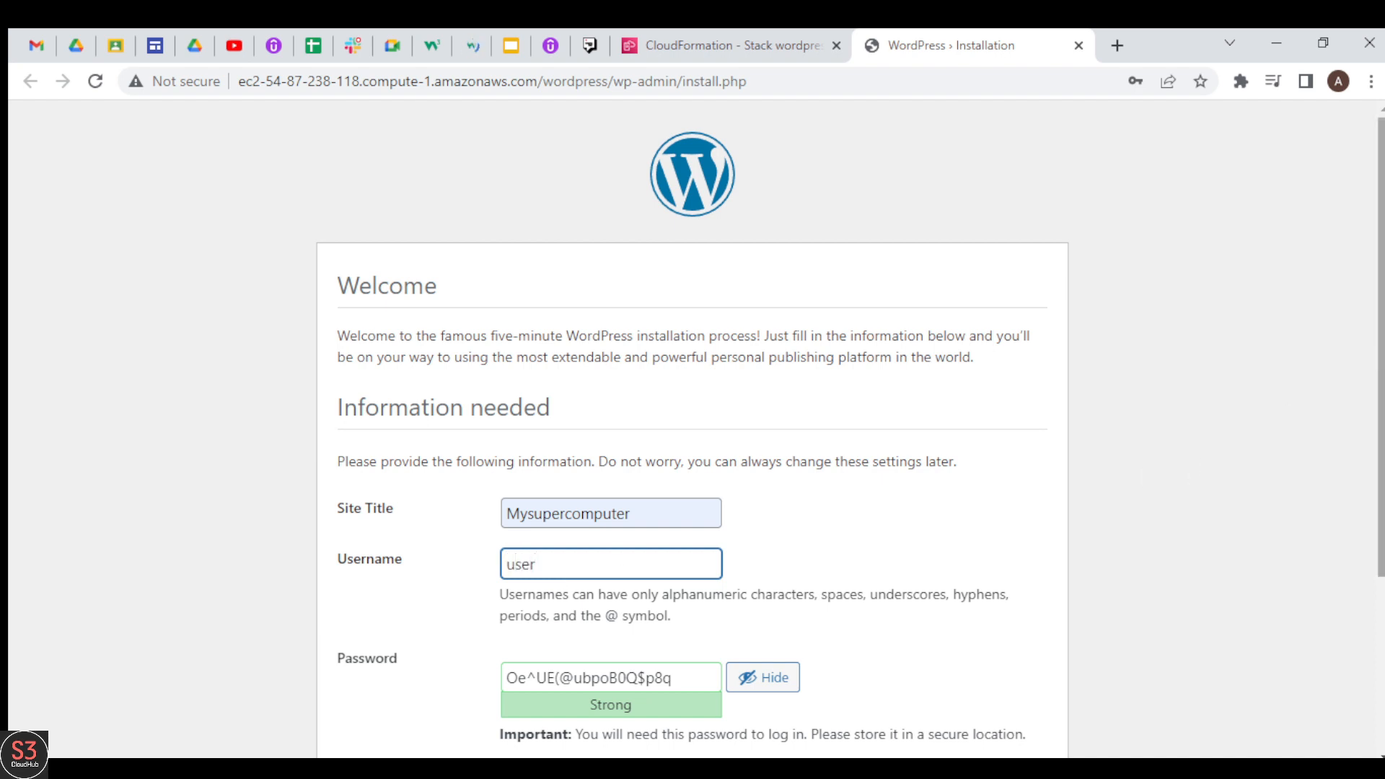
Step: Replace the suggested WordPress password with the chosen account password and confirm the use of a weak password
scroll(693, 433, "down", 3)
left_click(680, 440)
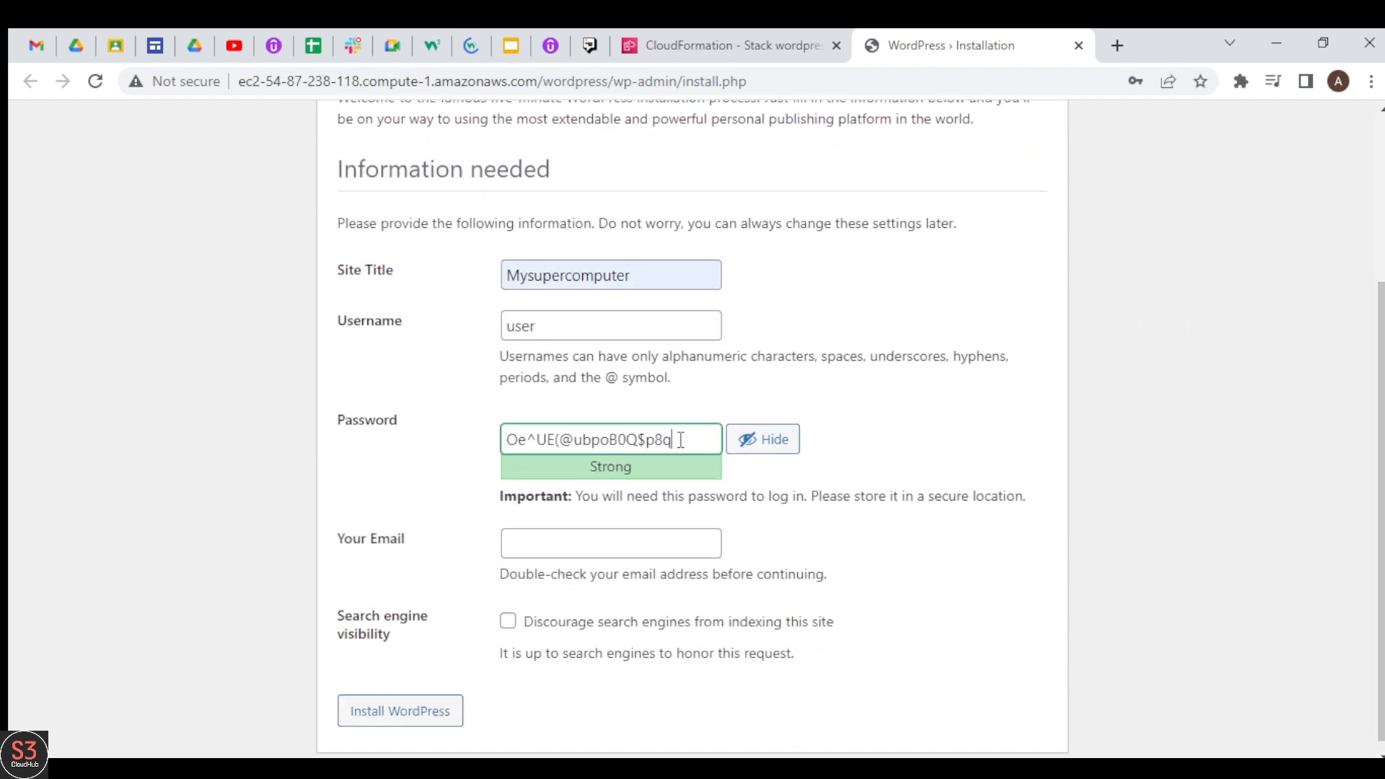
key("ctrl+a")
key("BackSpace")
type("a")
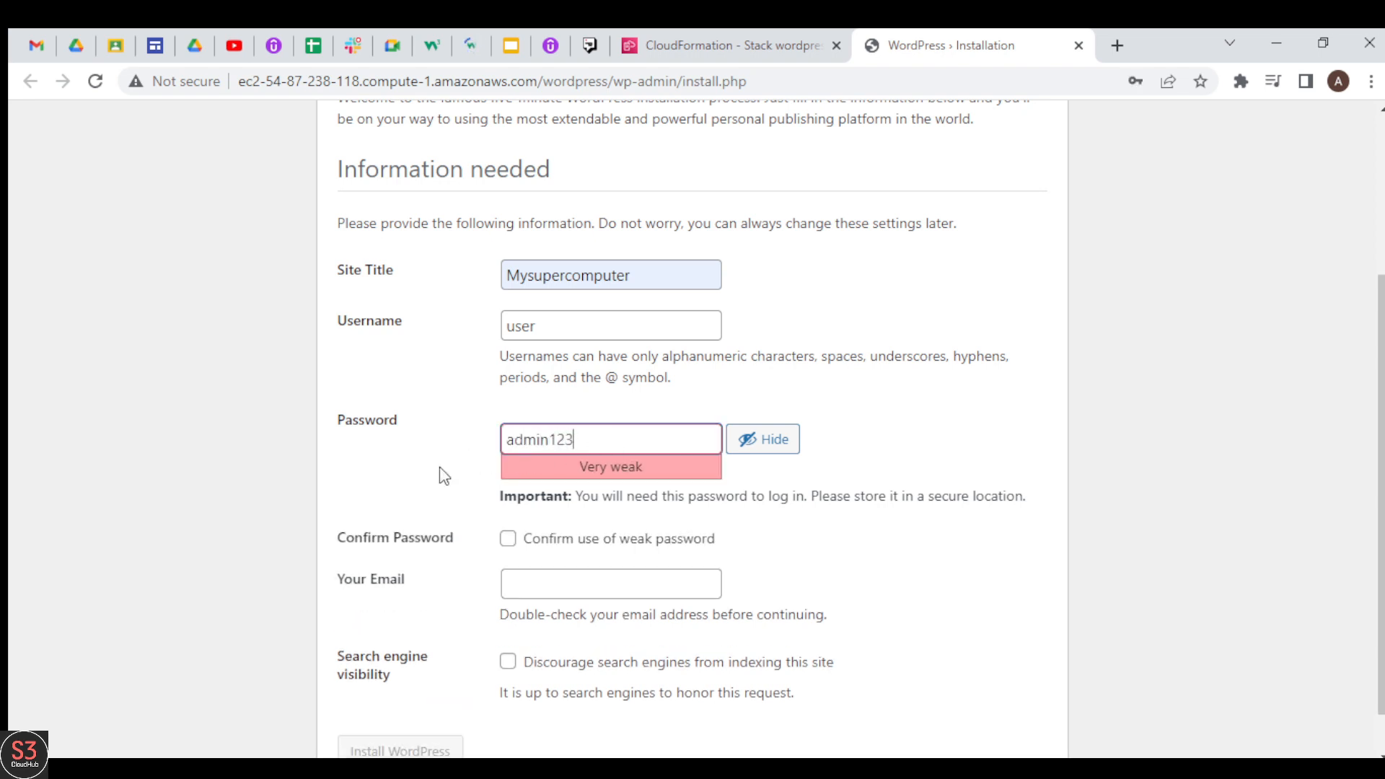
left_click(512, 544)
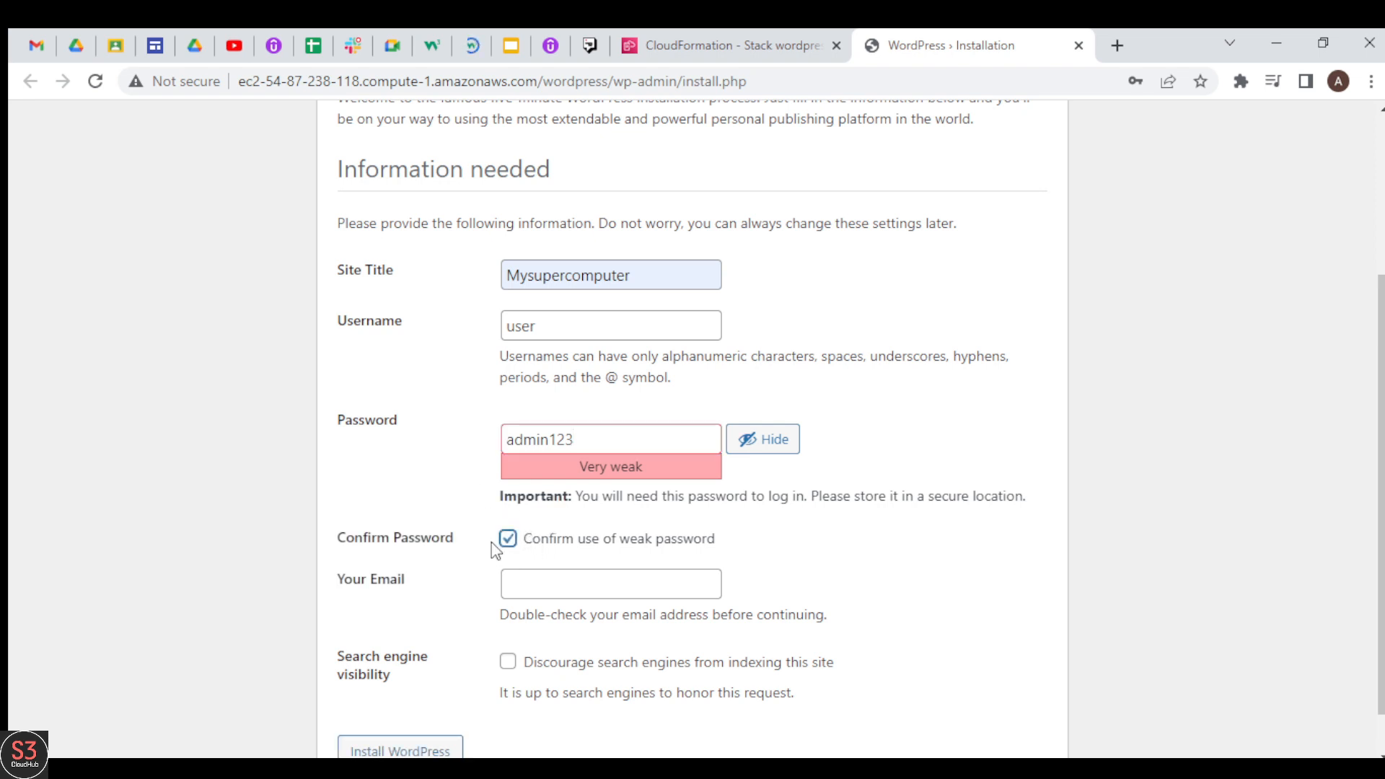
Step: Fill in the administrator's email address and discourage search engines from indexing the site
left_click(537, 586)
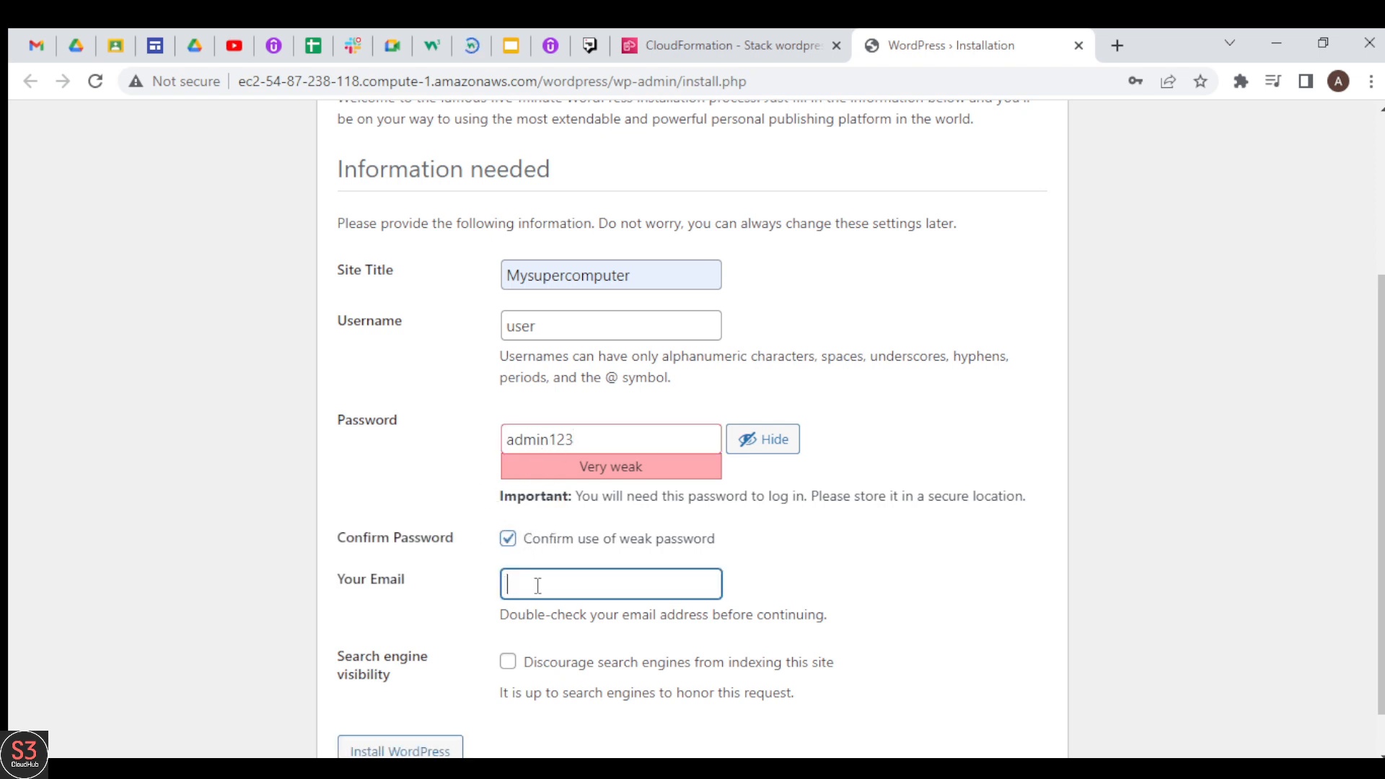
left_click(698, 637)
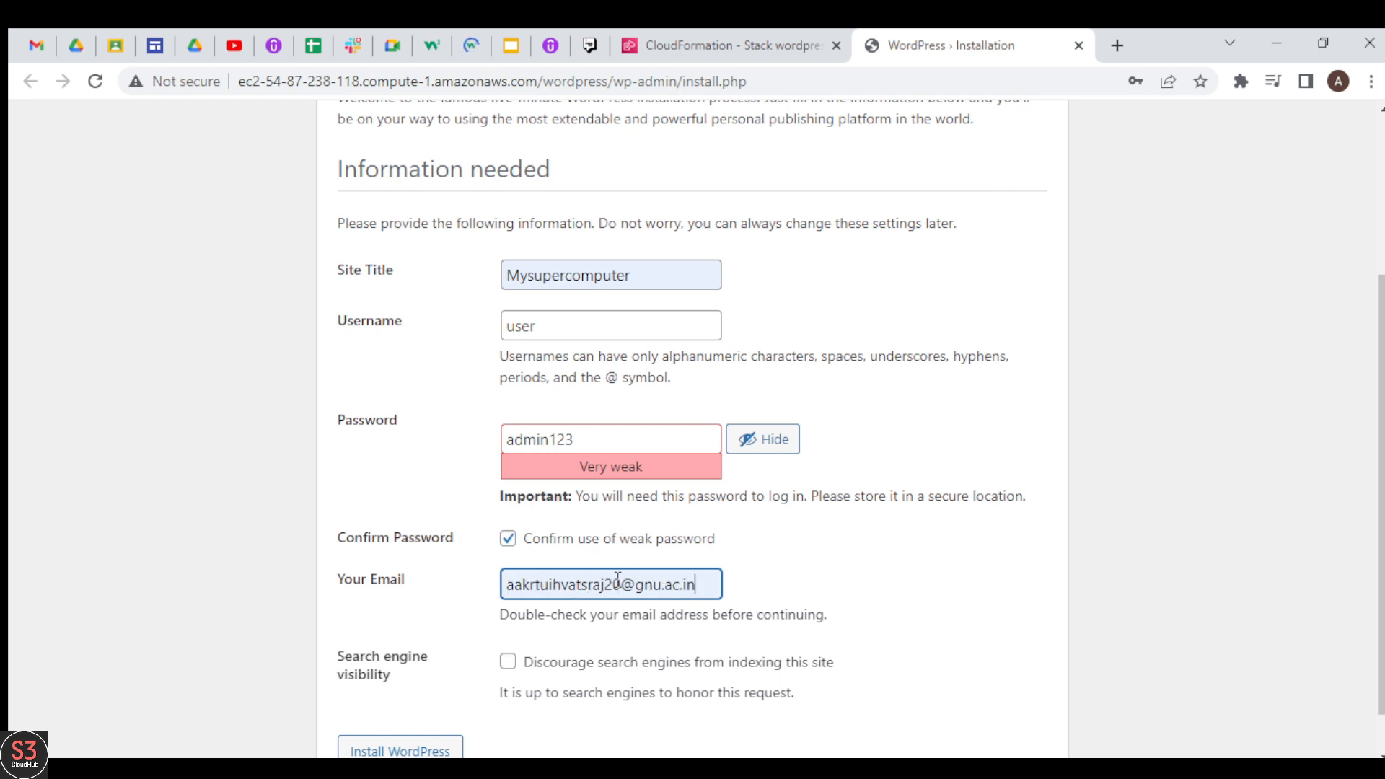
left_click(508, 660)
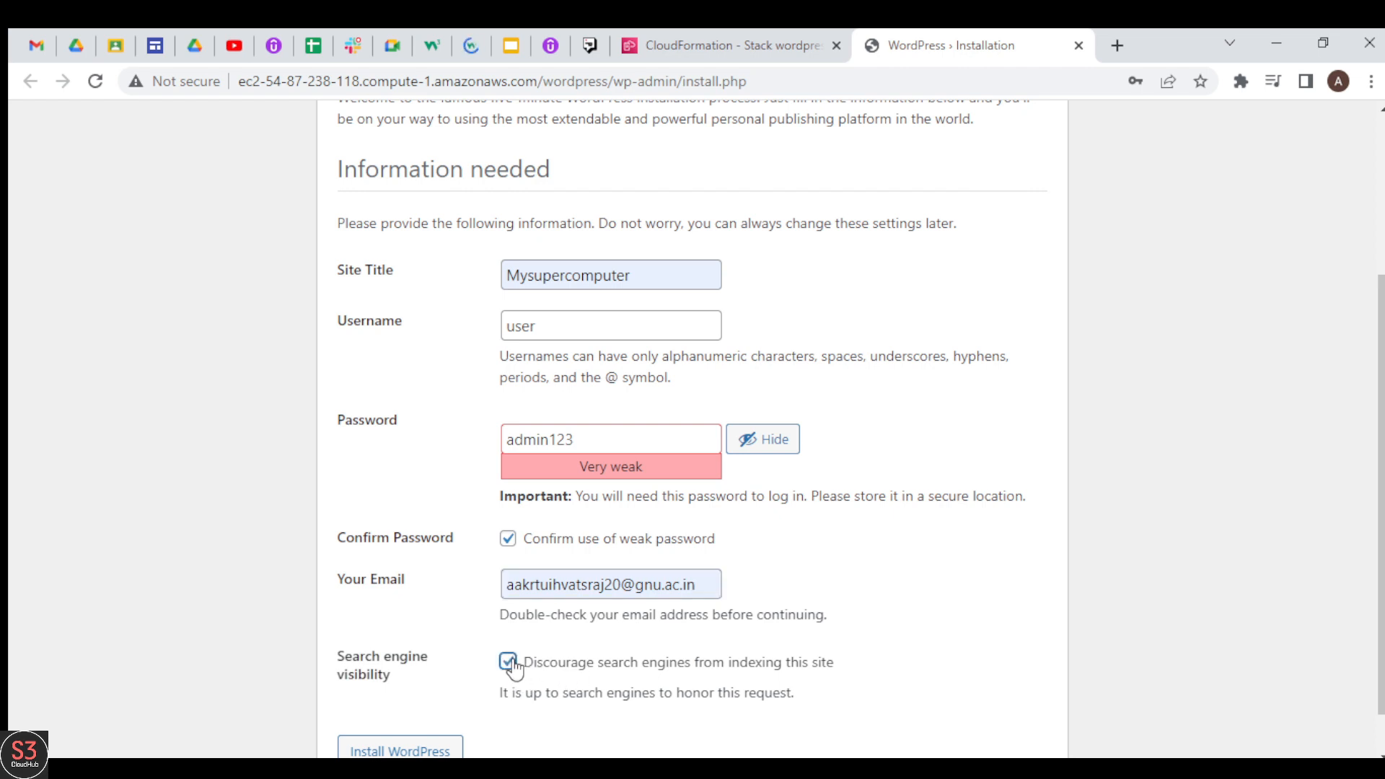
Step: Install WordPress with the entered details and proceed to the site's login page
left_click(422, 750)
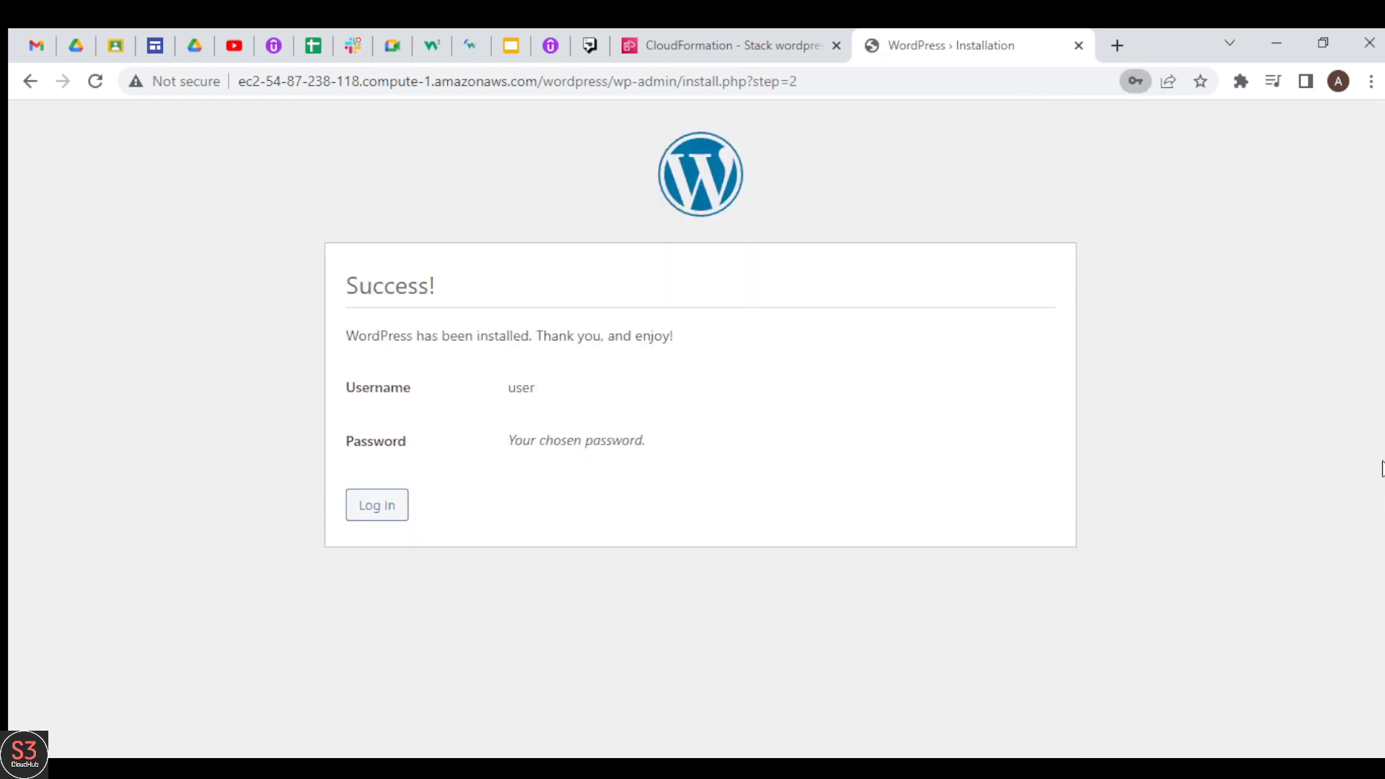
left_click(889, 355)
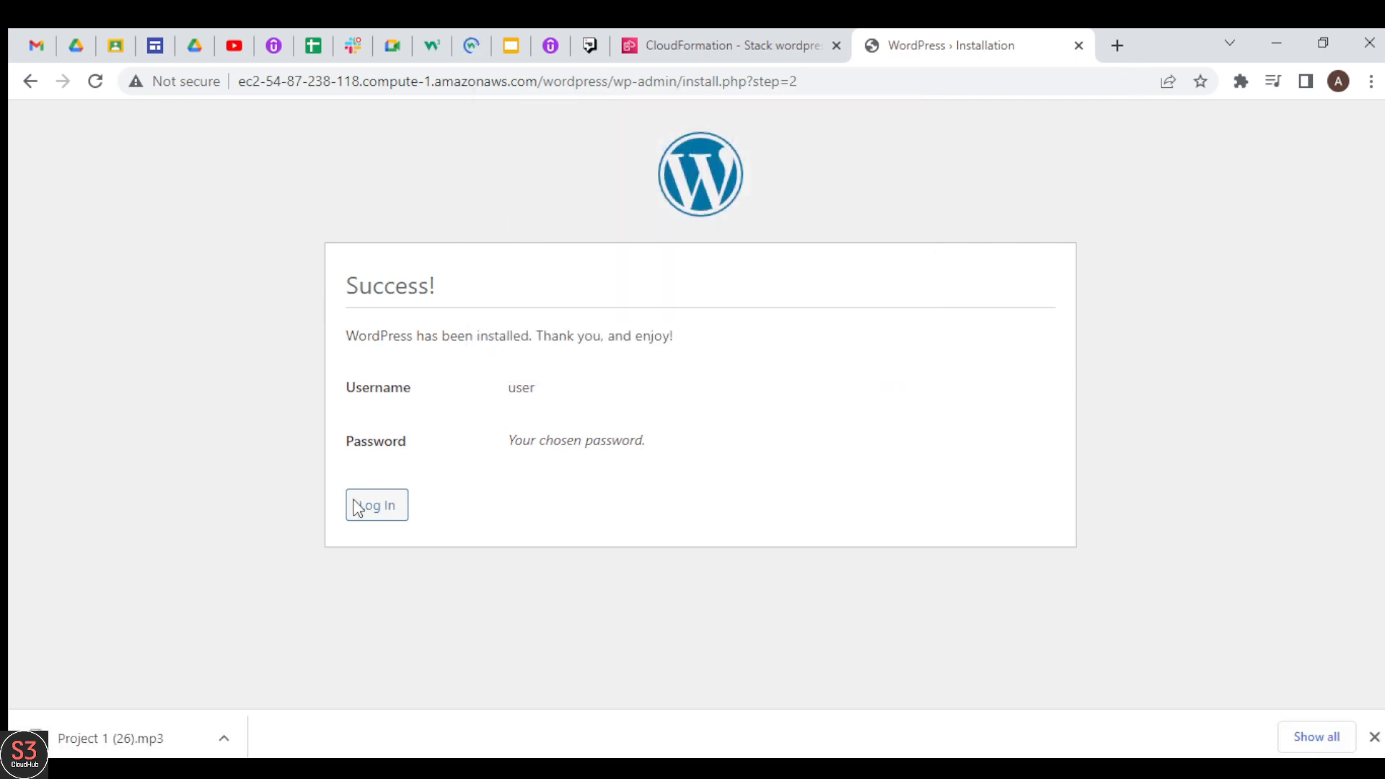
left_click(386, 512)
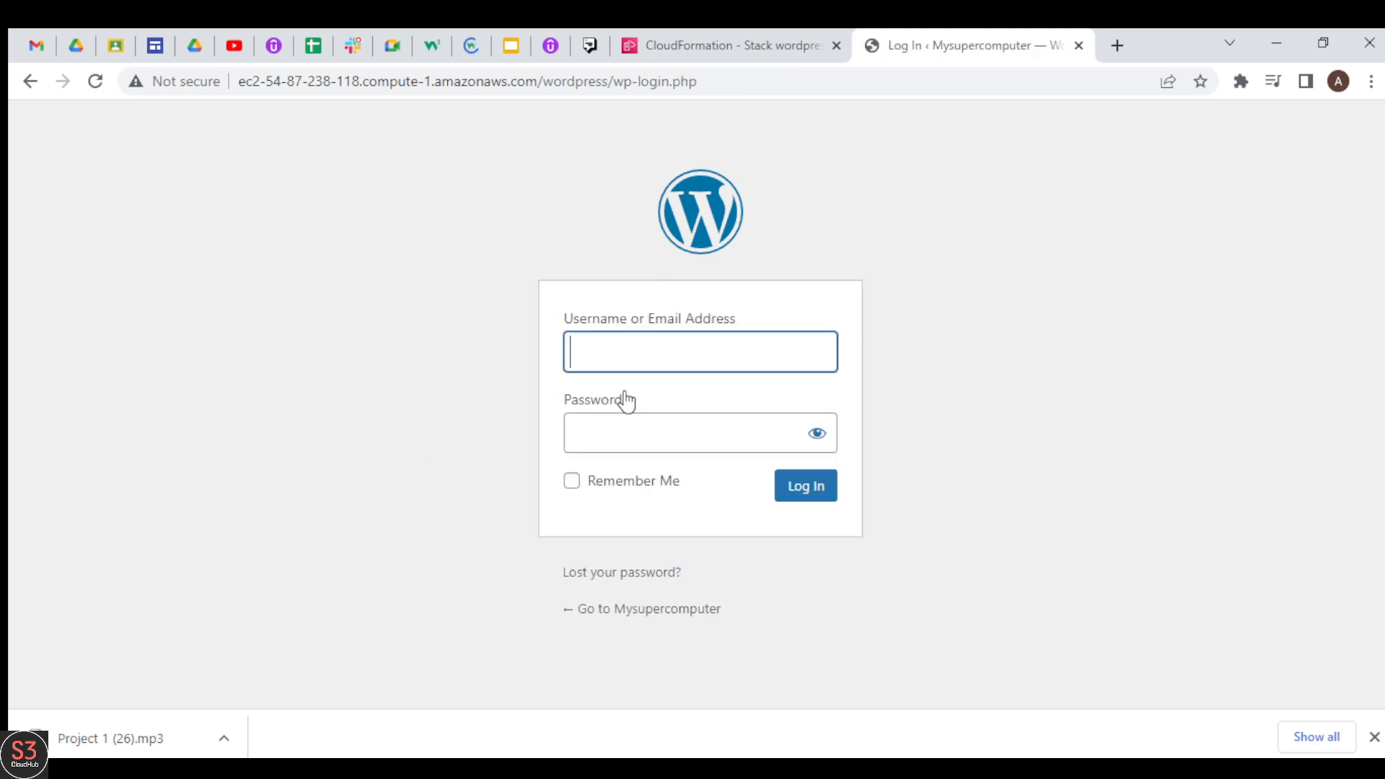
Step: Log in to the WordPress site as user with the account password, revealing the password to check it before submitting
type("user")
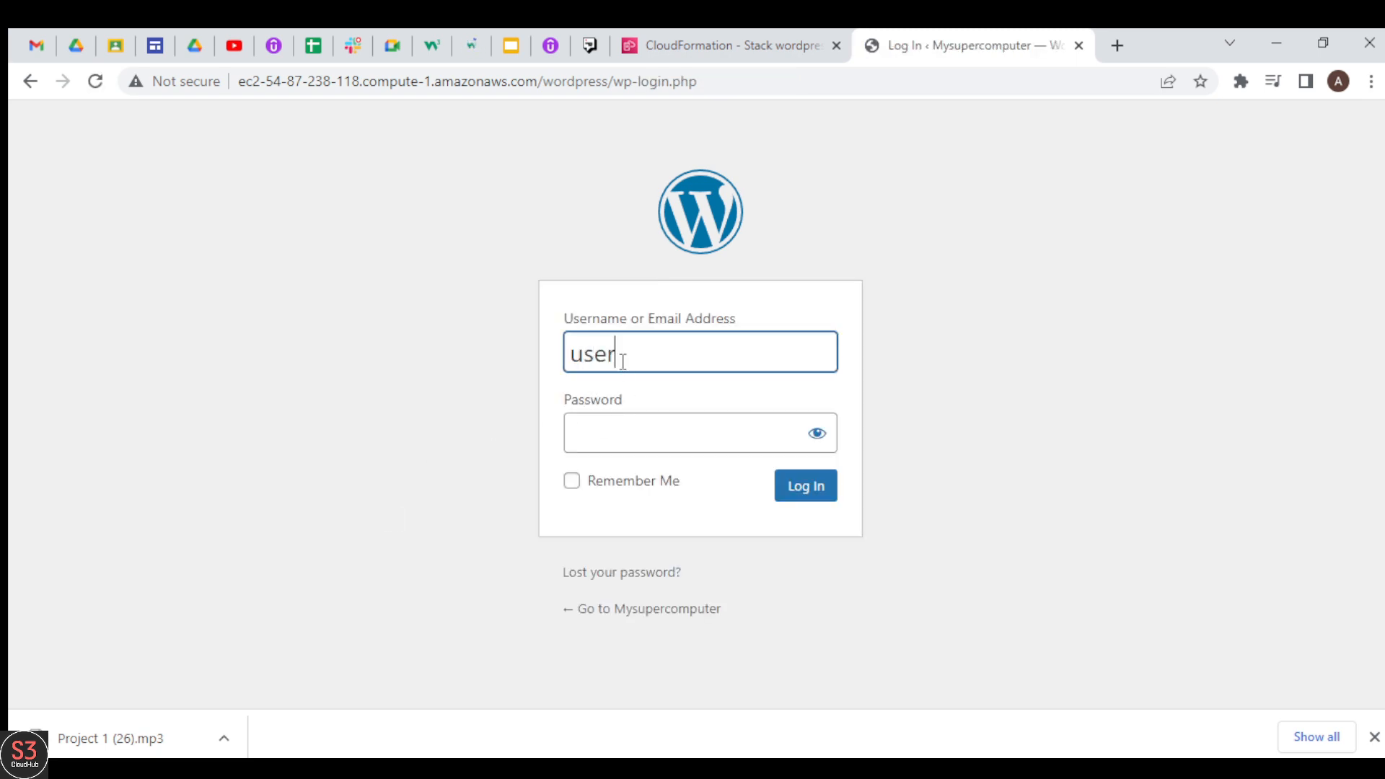
left_click(630, 432)
type("••")
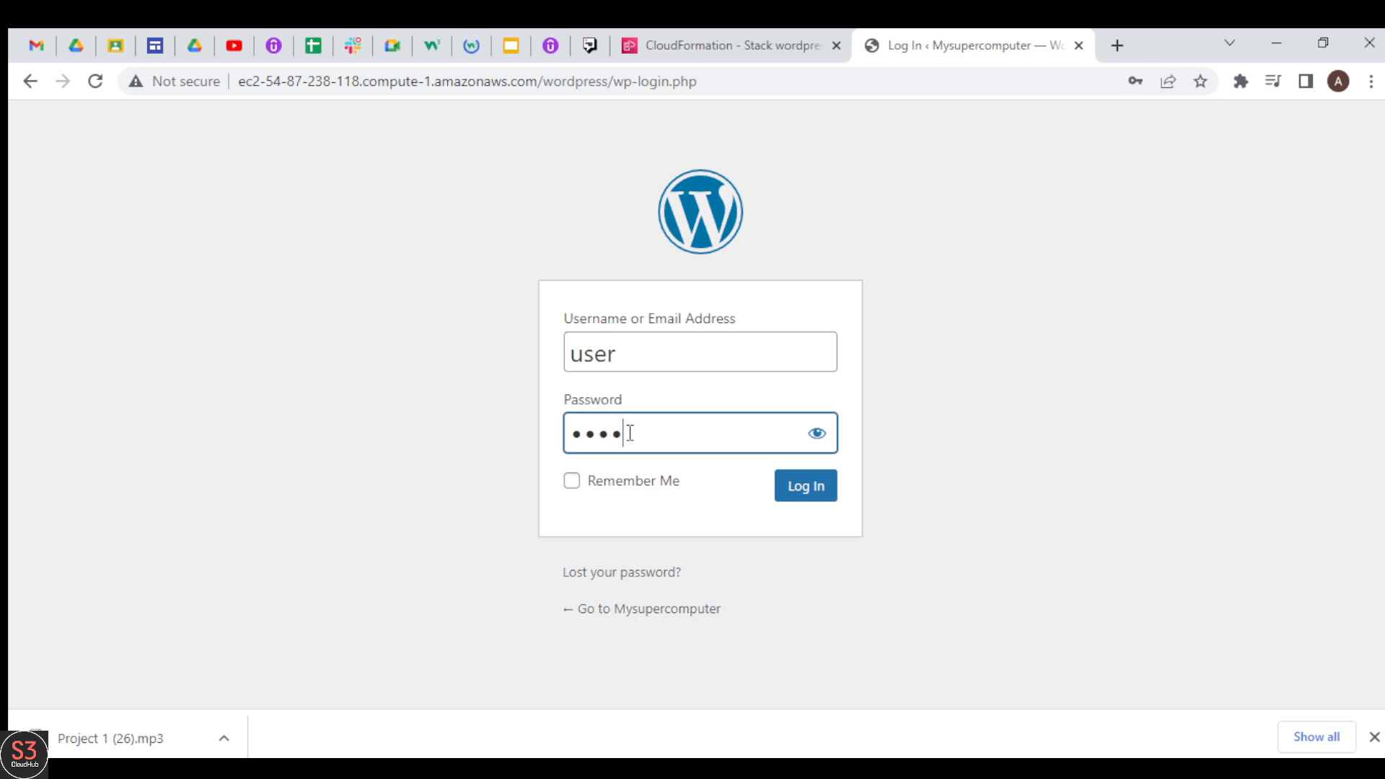
type("min123")
left_click(816, 433)
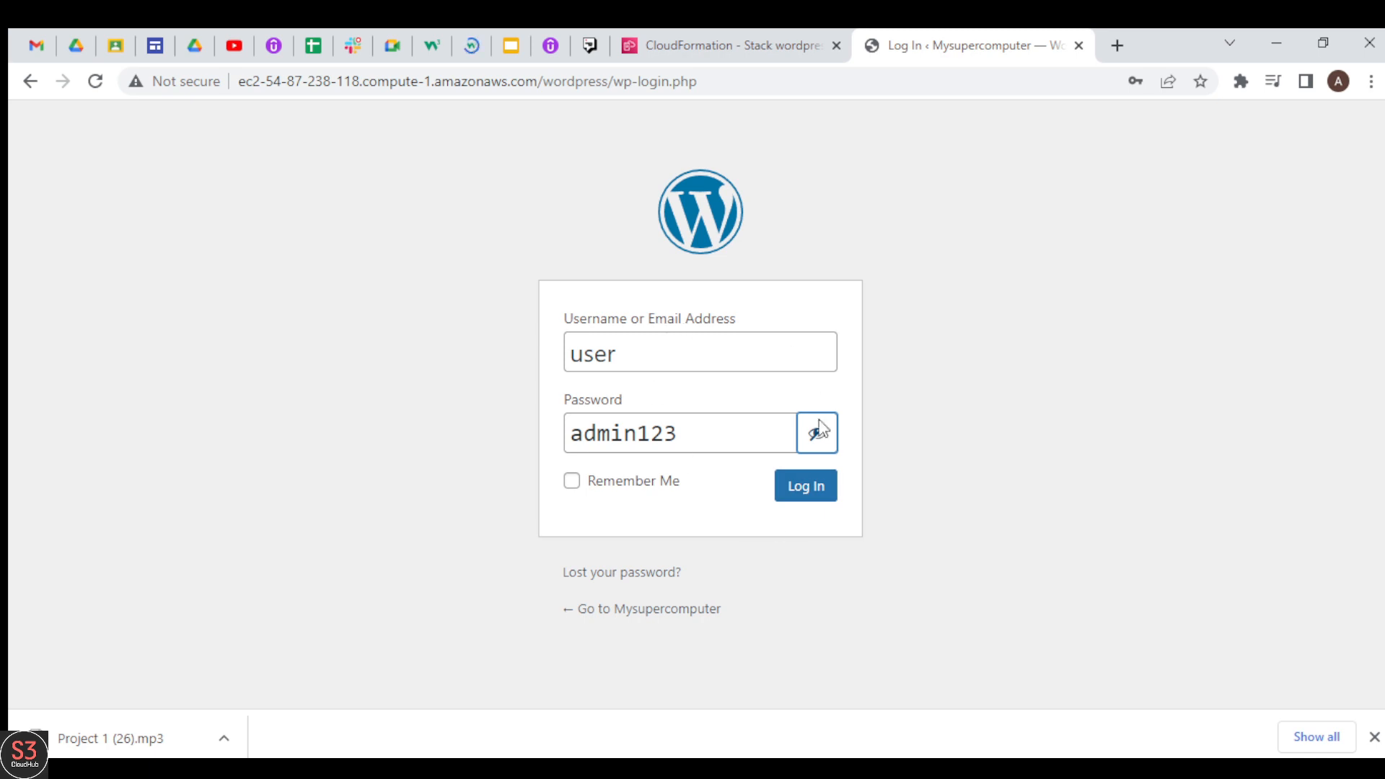
left_click(807, 491)
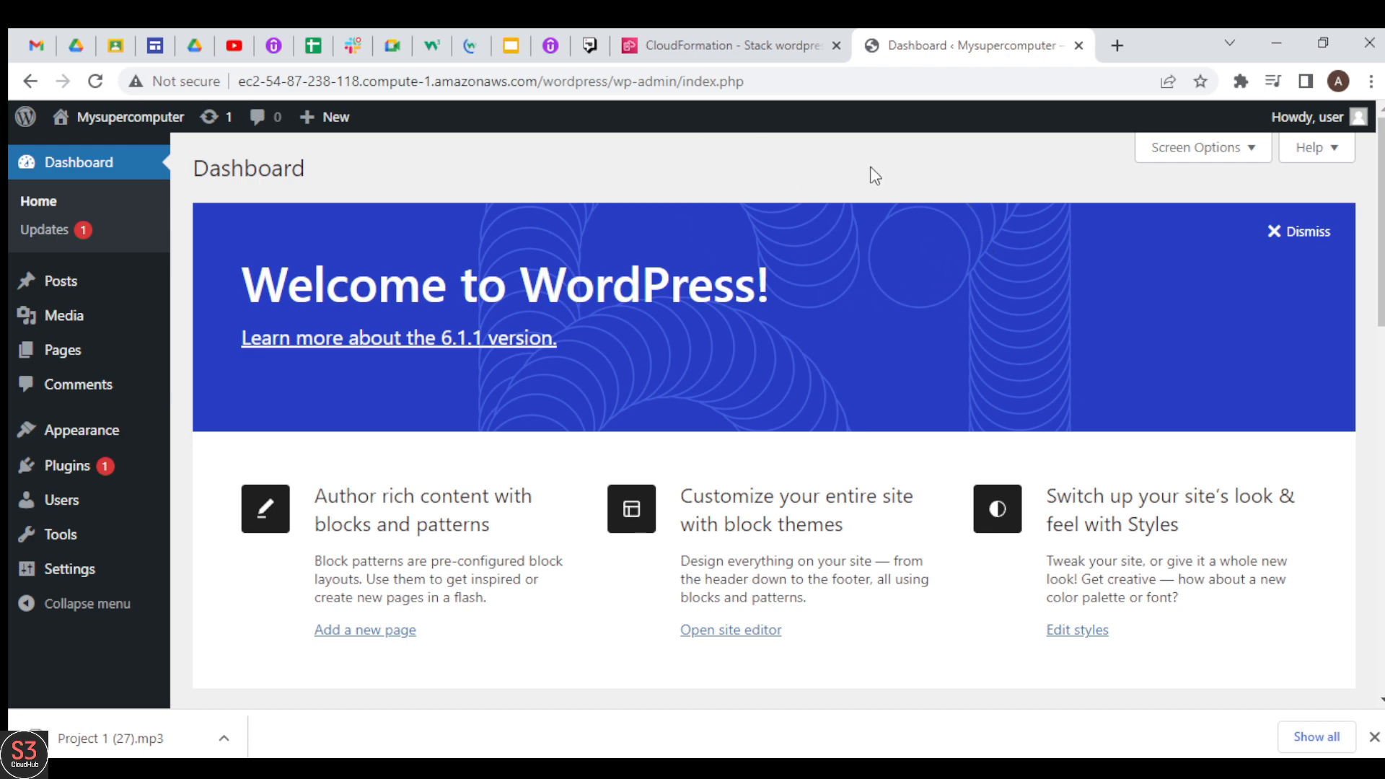
Step: Log out of the WordPress dashboard and close the site's login page
mouse_move(1345, 129)
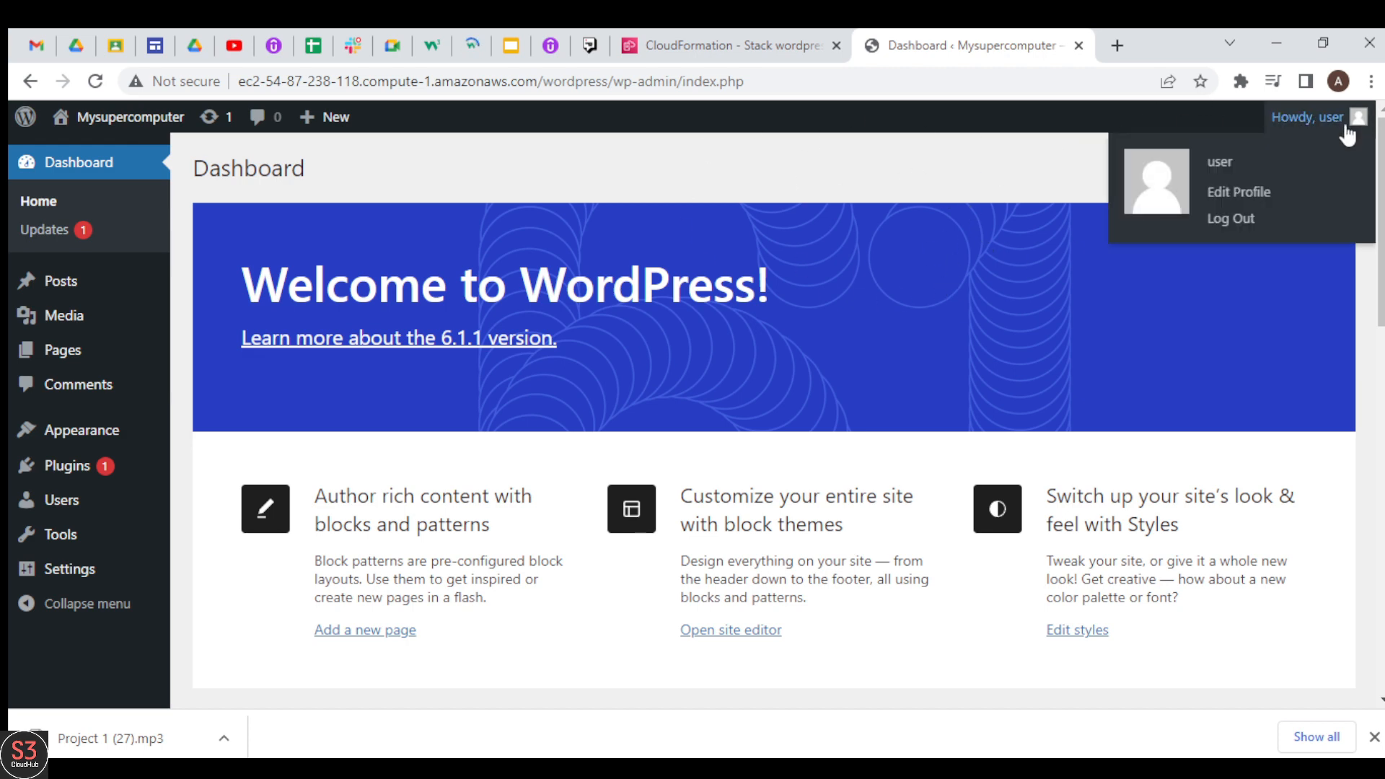
left_click(1228, 221)
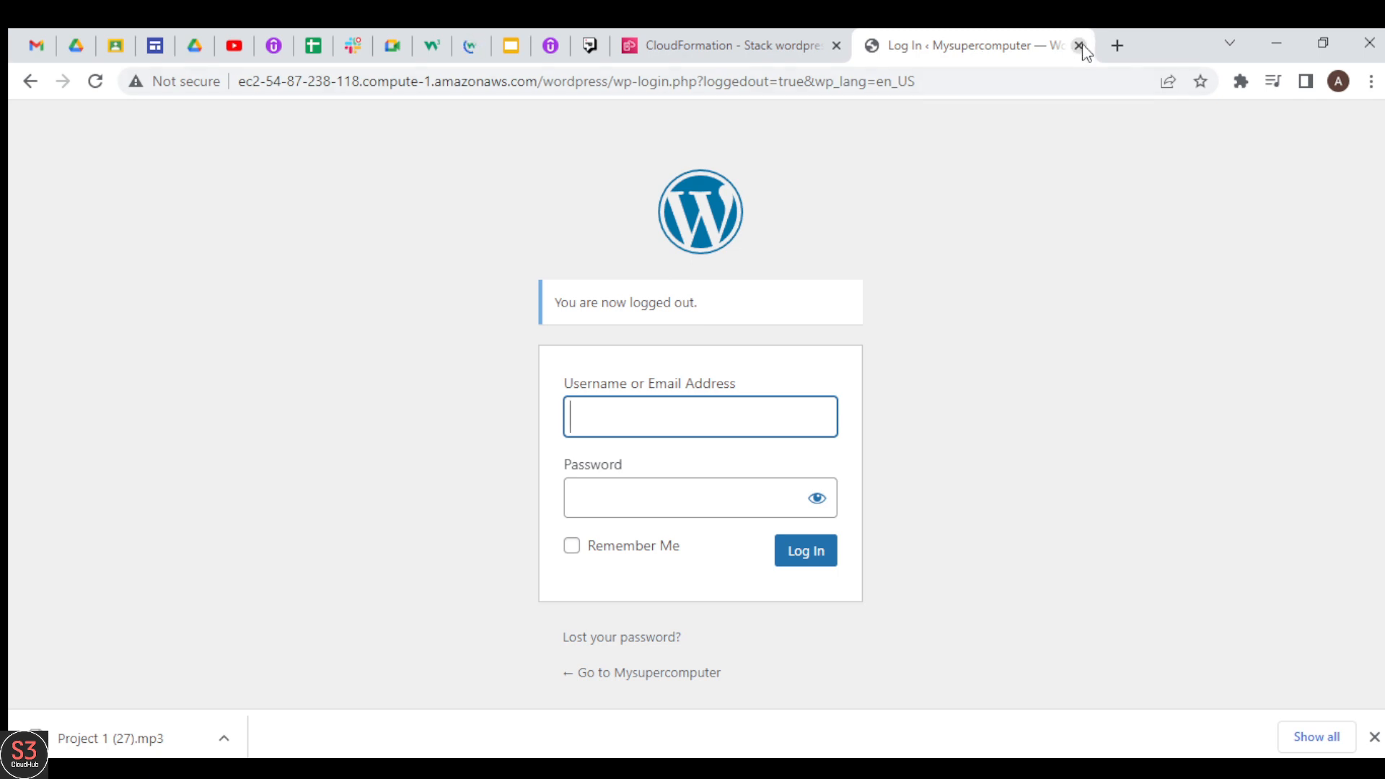
left_click(1079, 46)
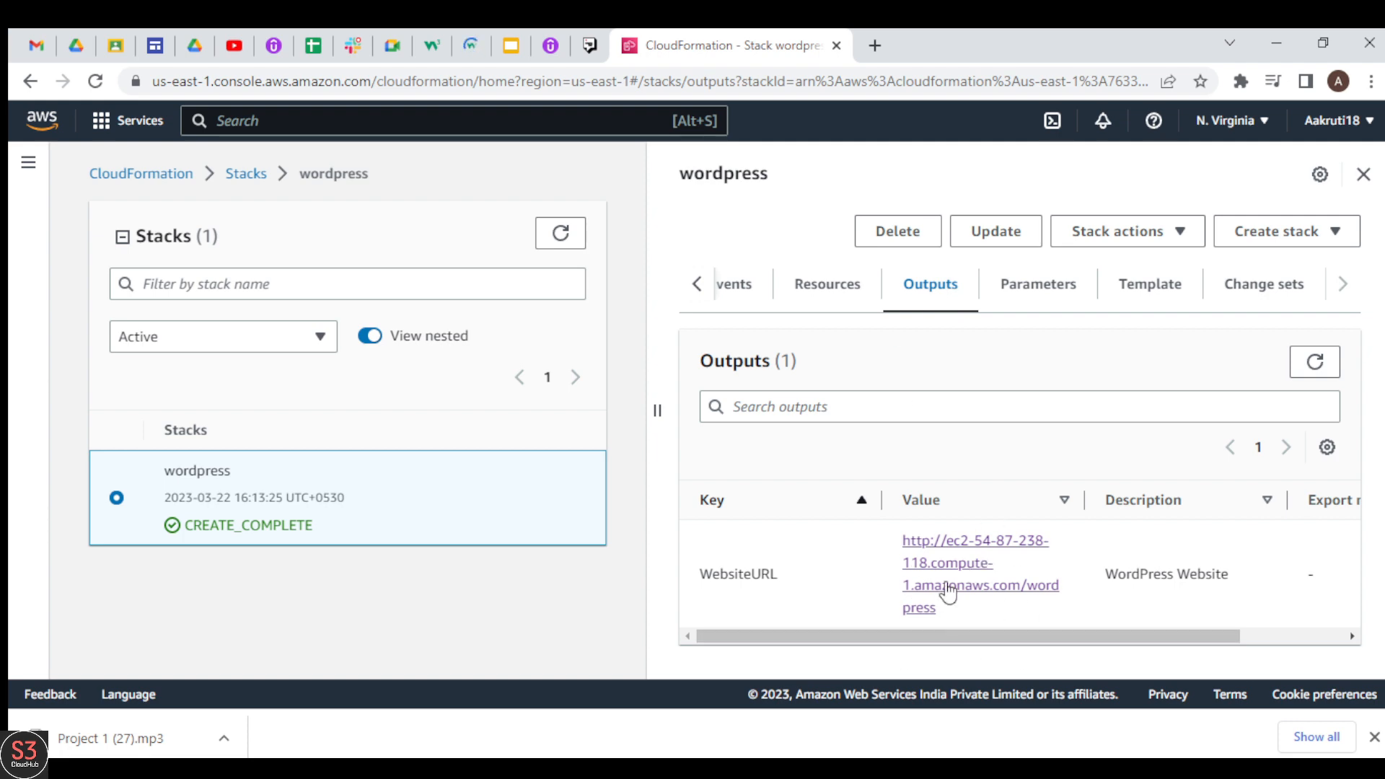
Step: Open the WebsiteURL output of the wordpress stack in a new tab and view the published site's home page
middle_click(998, 594)
left_click(968, 47)
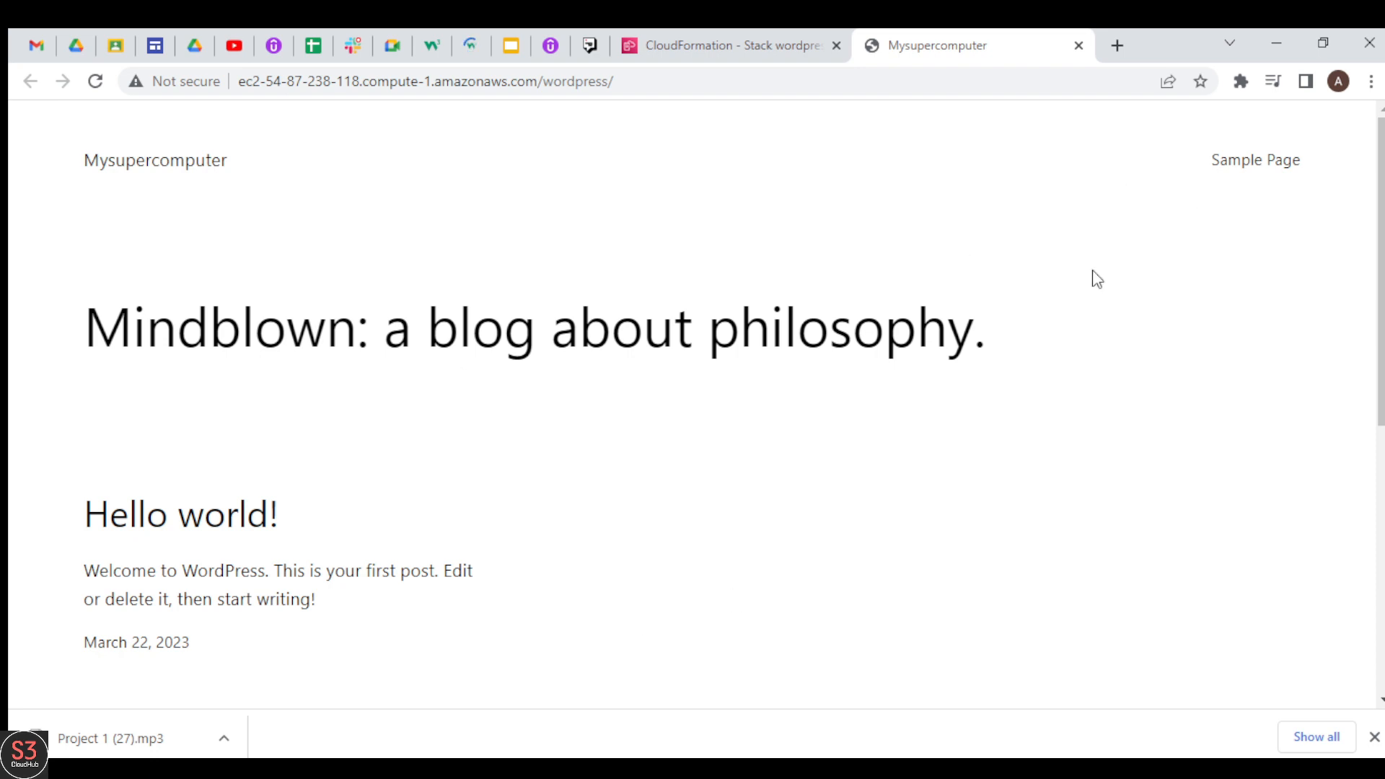
mouse_move(1382, 269)
left_mouse_down()
mouse_move(1382, 537)
mouse_move(1382, 268)
left_mouse_up()
Step: Return to the CloudFormation console and delete the wordpress stack, confirming the deletion
left_click(725, 47)
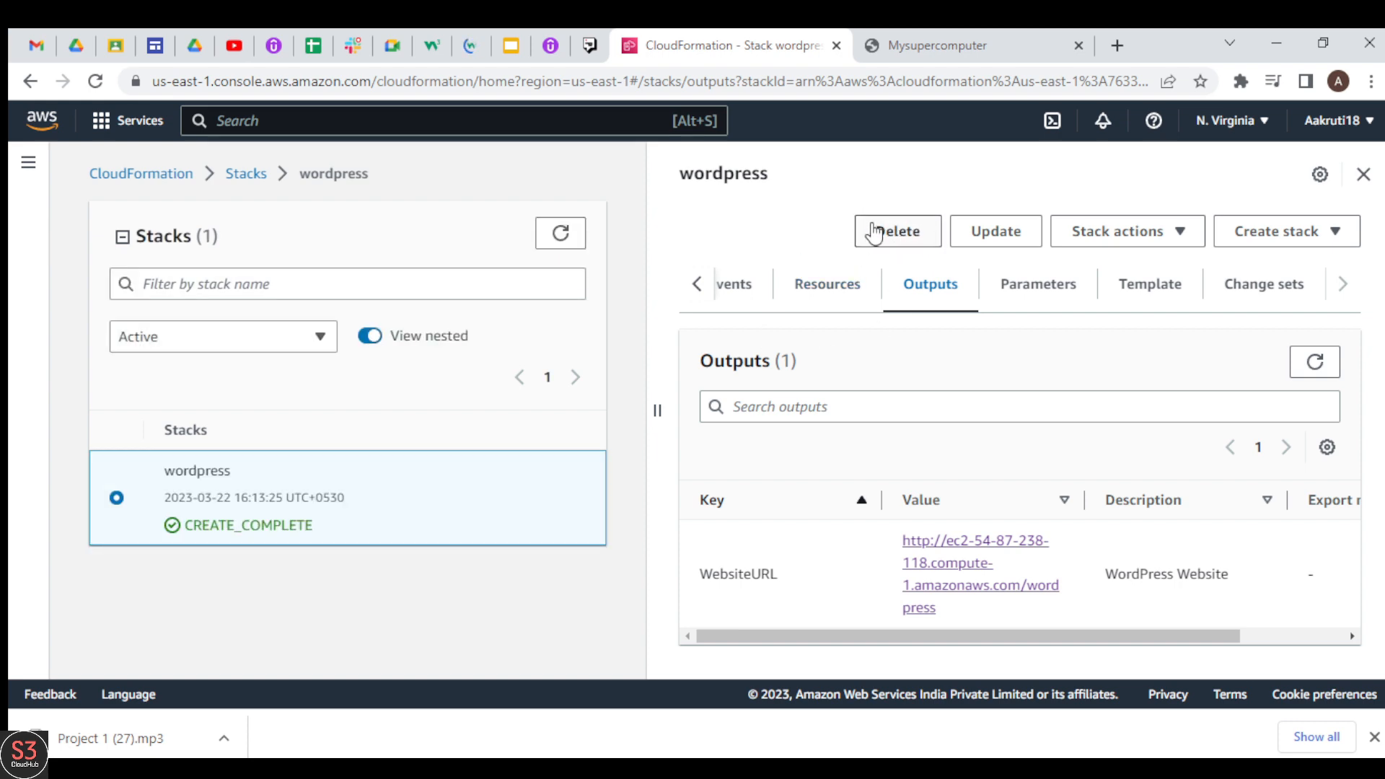
left_click(922, 240)
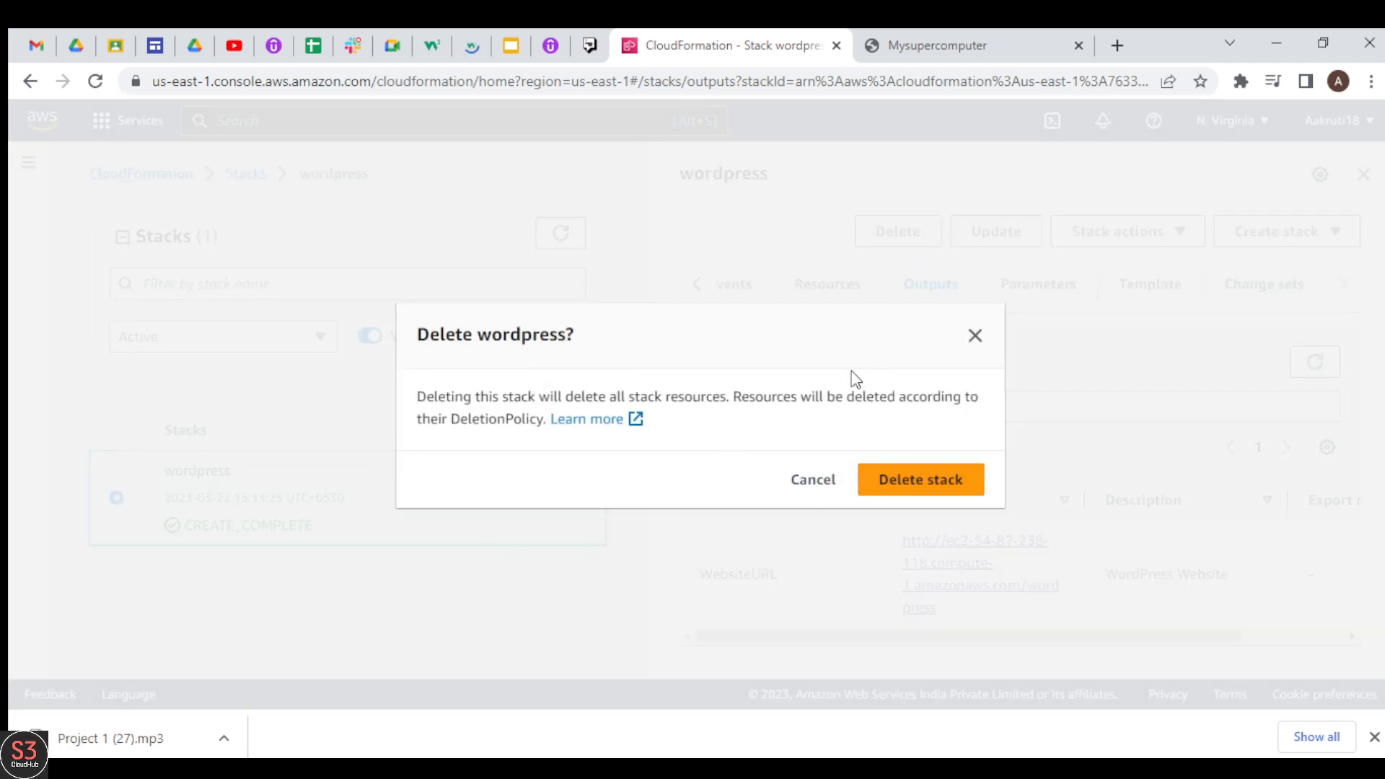
left_click(935, 480)
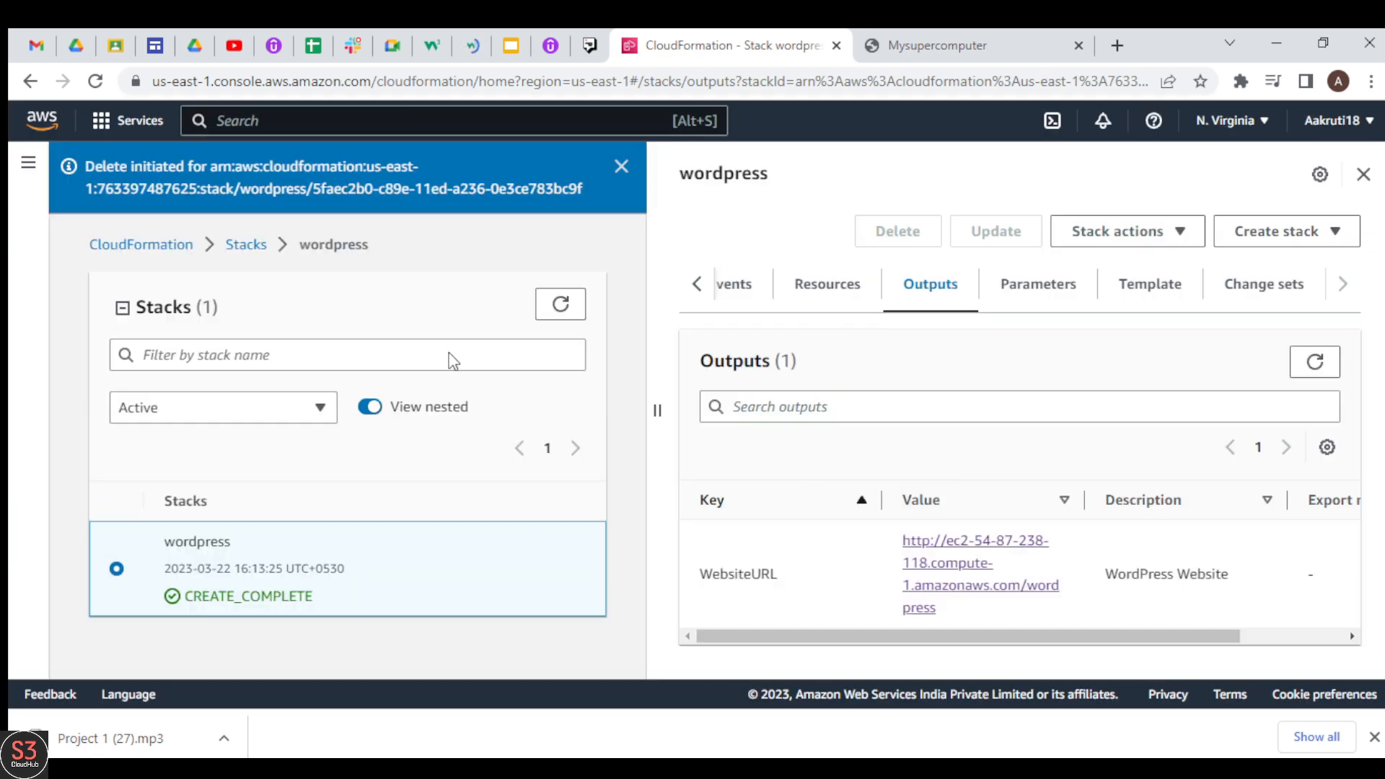